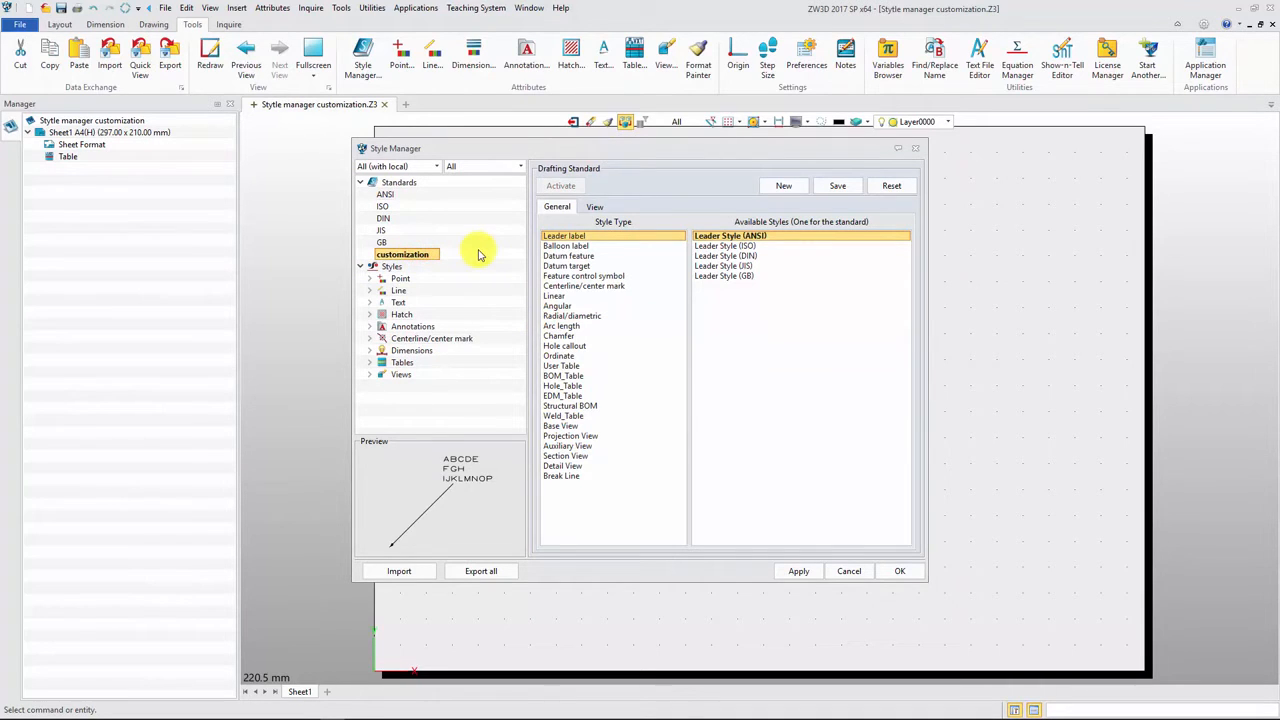
- Set the customization standard's view options to hidden-line removal, with hidden lines, part text and 3D curves not shown
left_click(597, 208)
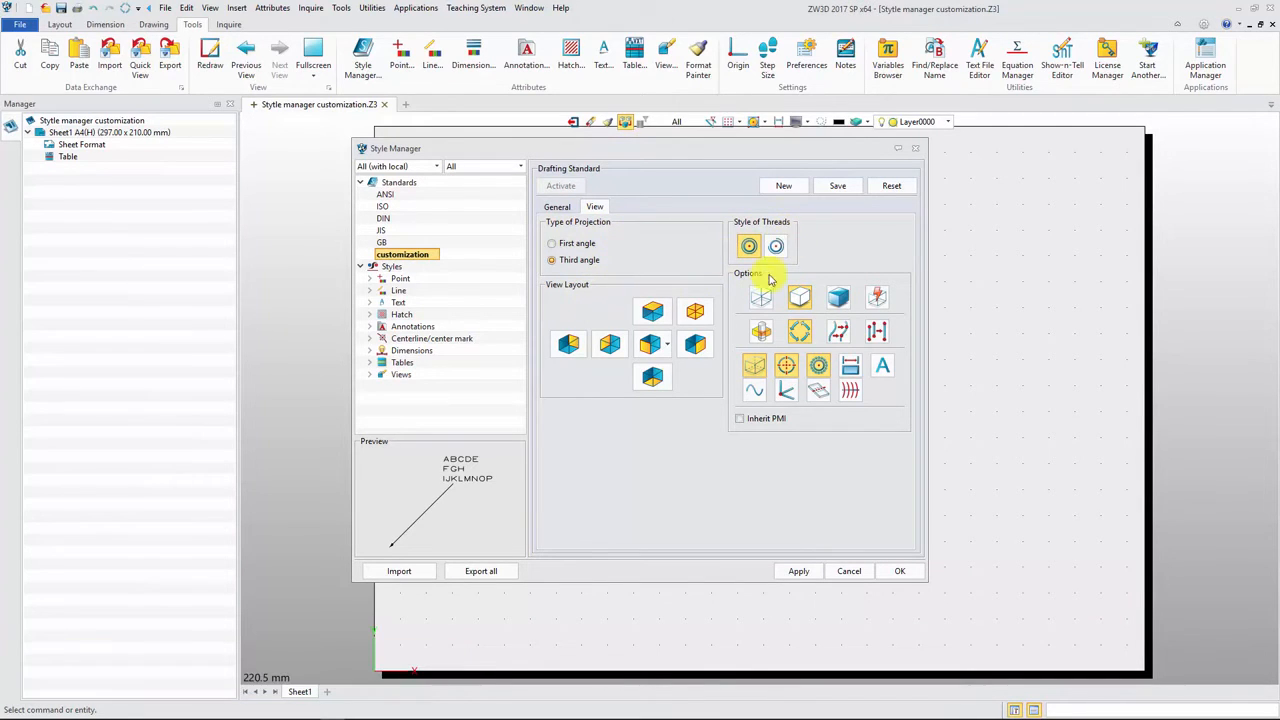
left_click(838, 300)
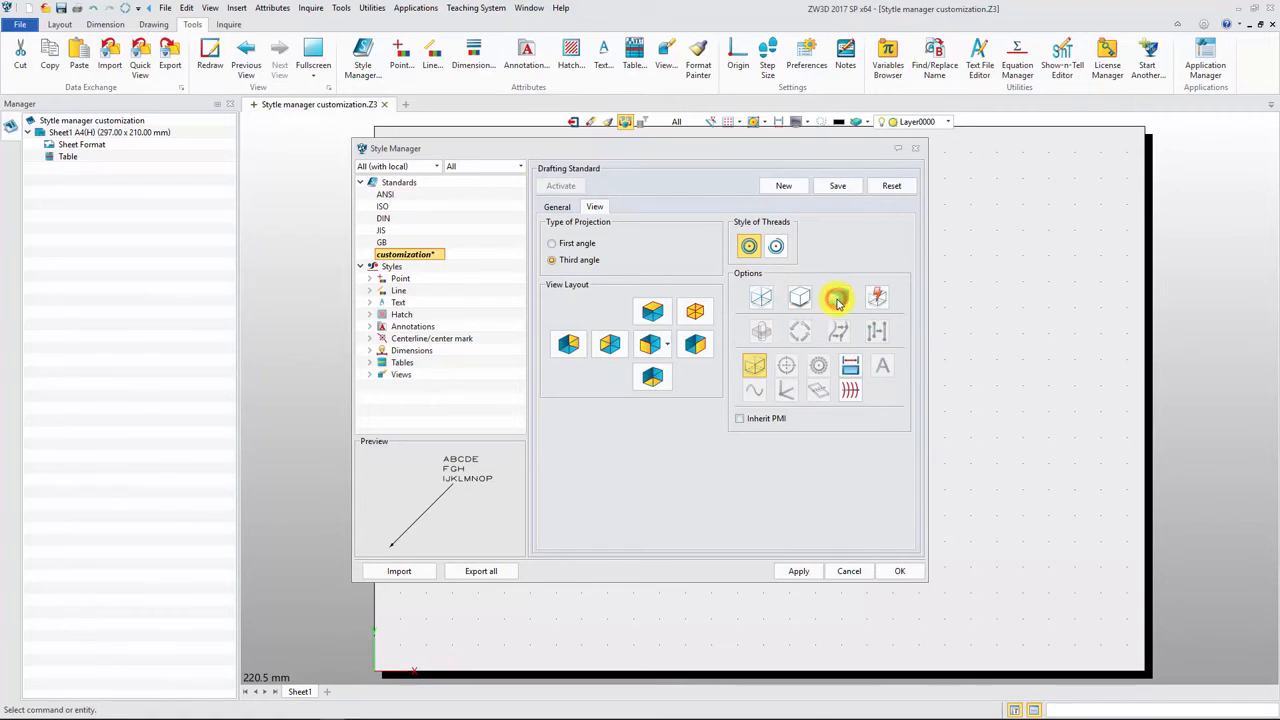
left_click(801, 300)
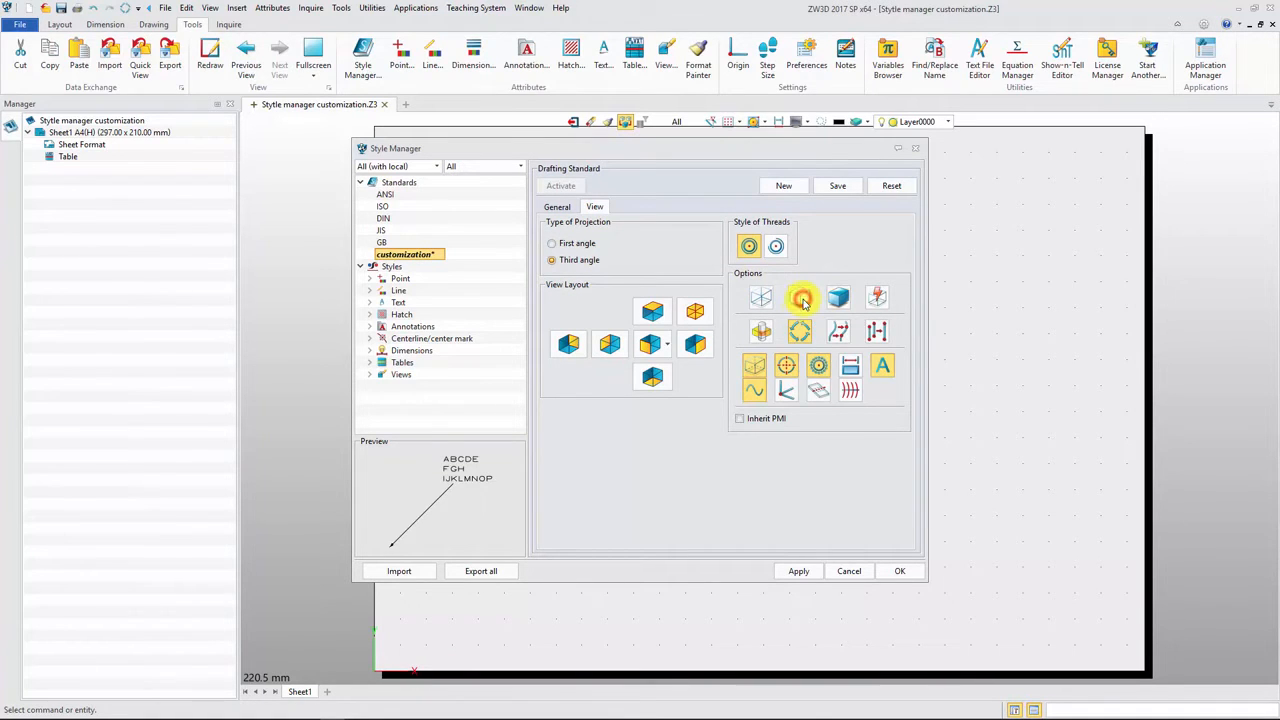
left_click(763, 365)
left_click(760, 392)
left_click(881, 365)
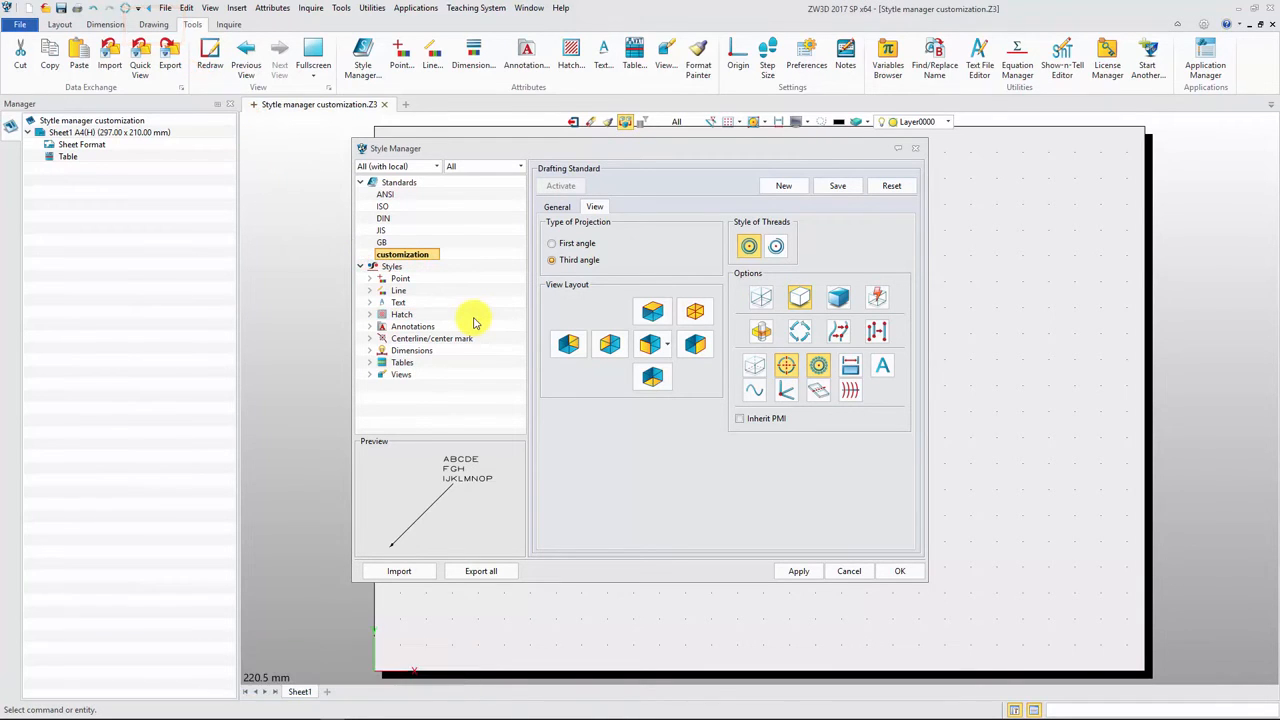
- Assign the default line style to the Drawing Entities layer and set its colour to blue
double_click(398, 290)
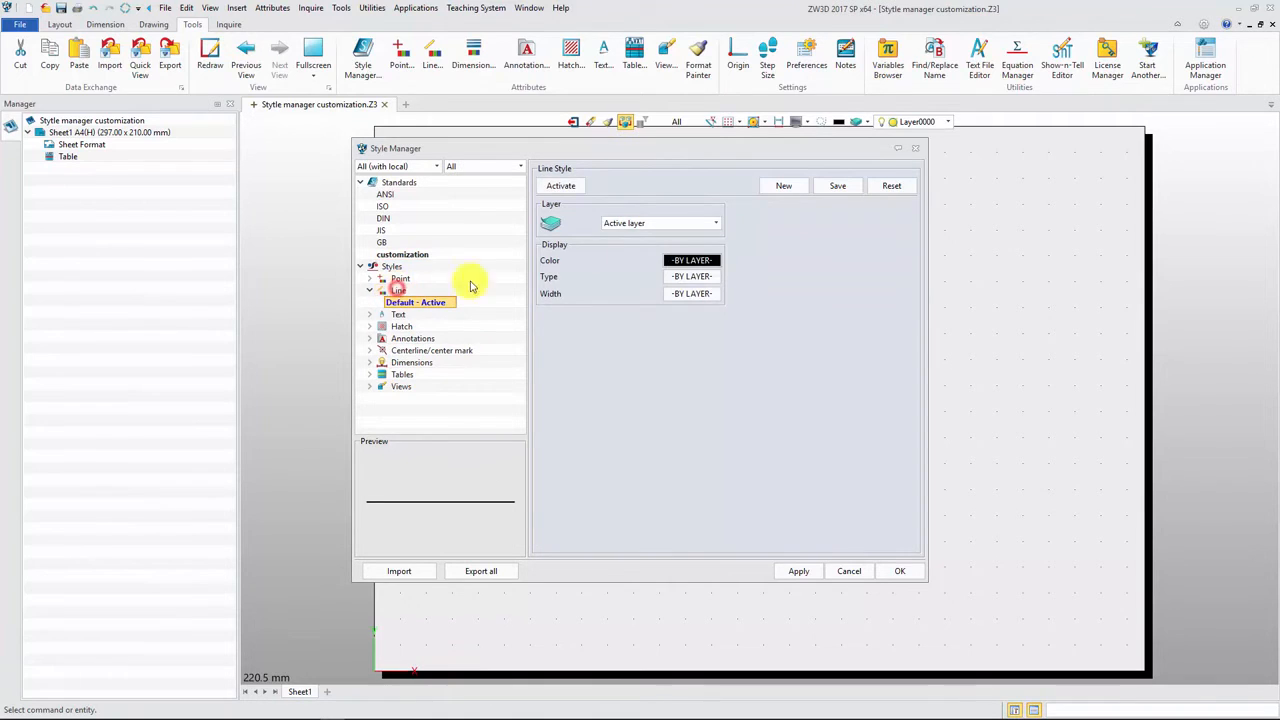
left_click(716, 225)
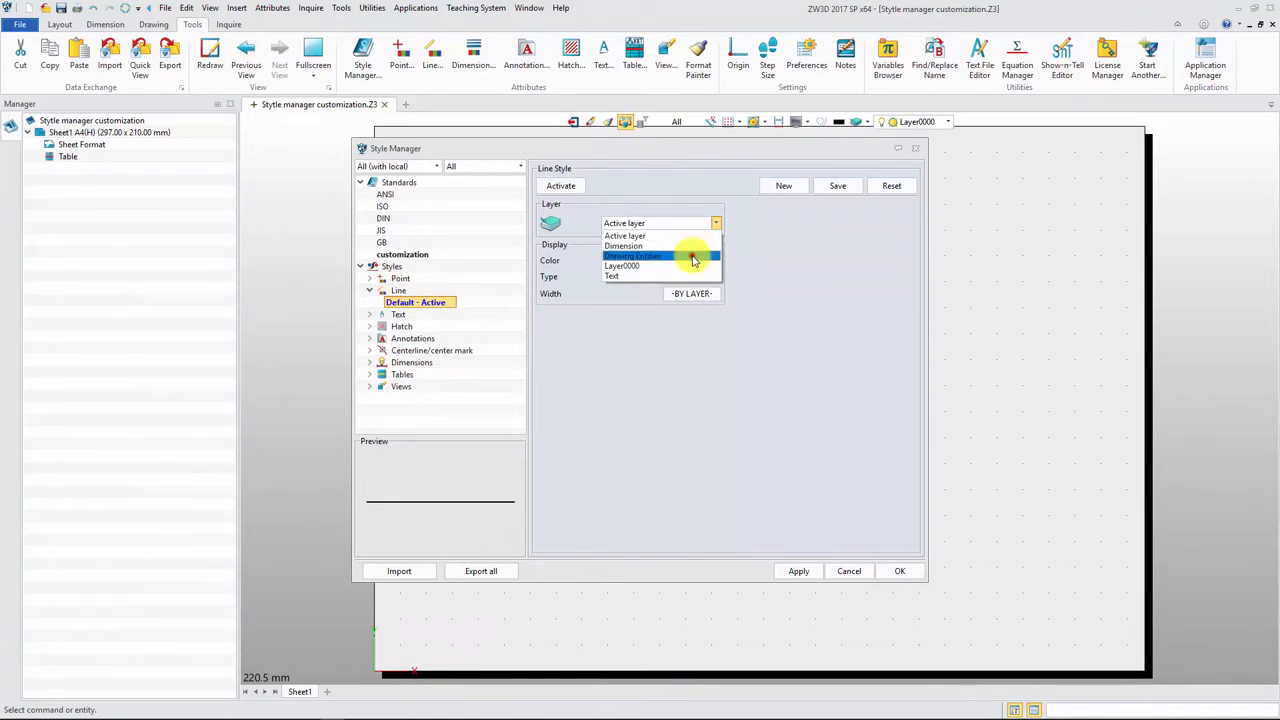
left_click(686, 256)
left_click(690, 260)
left_click(718, 292)
- Assign the default text style to the Text layer, set its colour to magenta, and apply the style changes
double_click(398, 314)
left_click(716, 225)
left_click(648, 284)
left_click(670, 316)
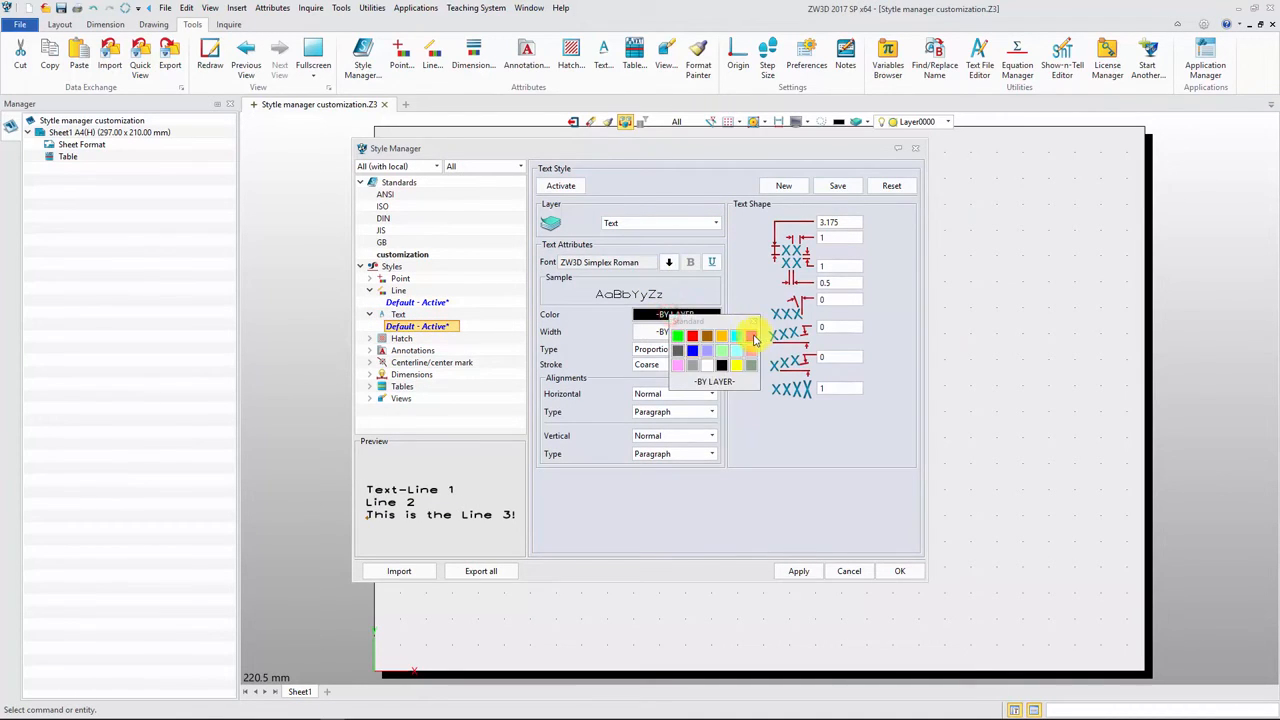
left_click(750, 335)
left_click(799, 570)
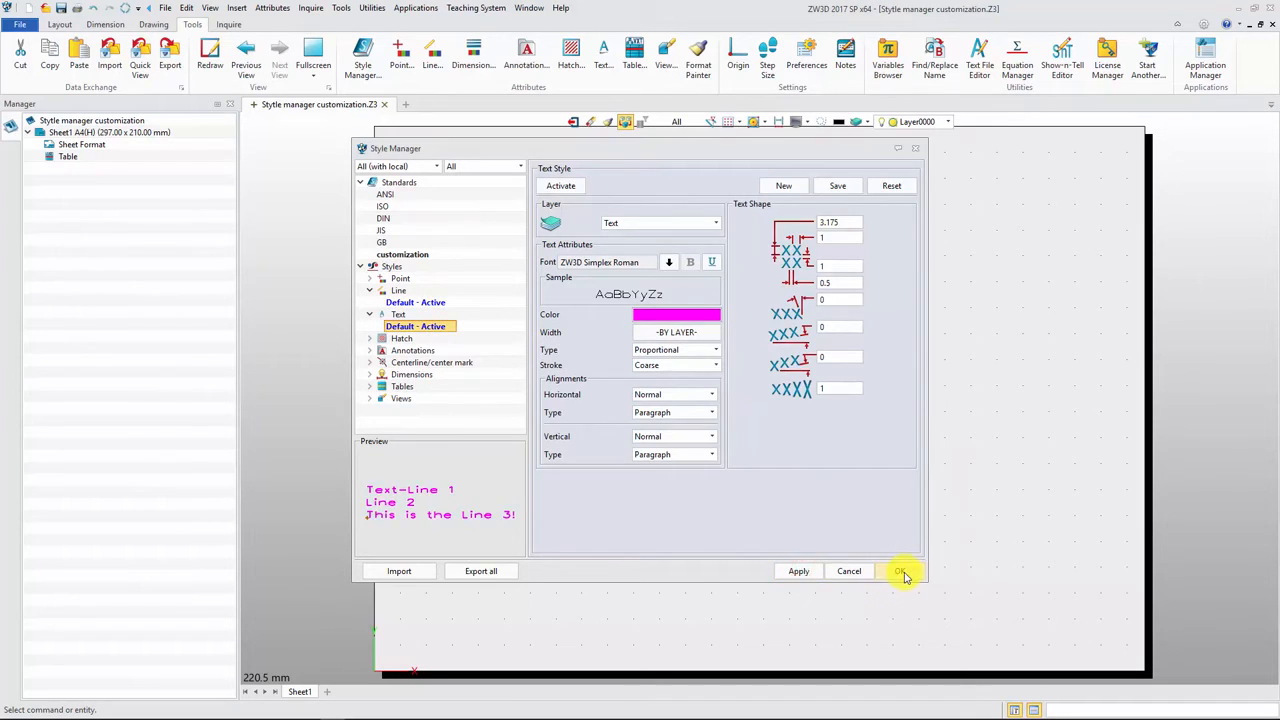
left_click(899, 571)
- Draw a circle about 50 mm in diameter in the upper-left area of the sheet
left_click(153, 25)
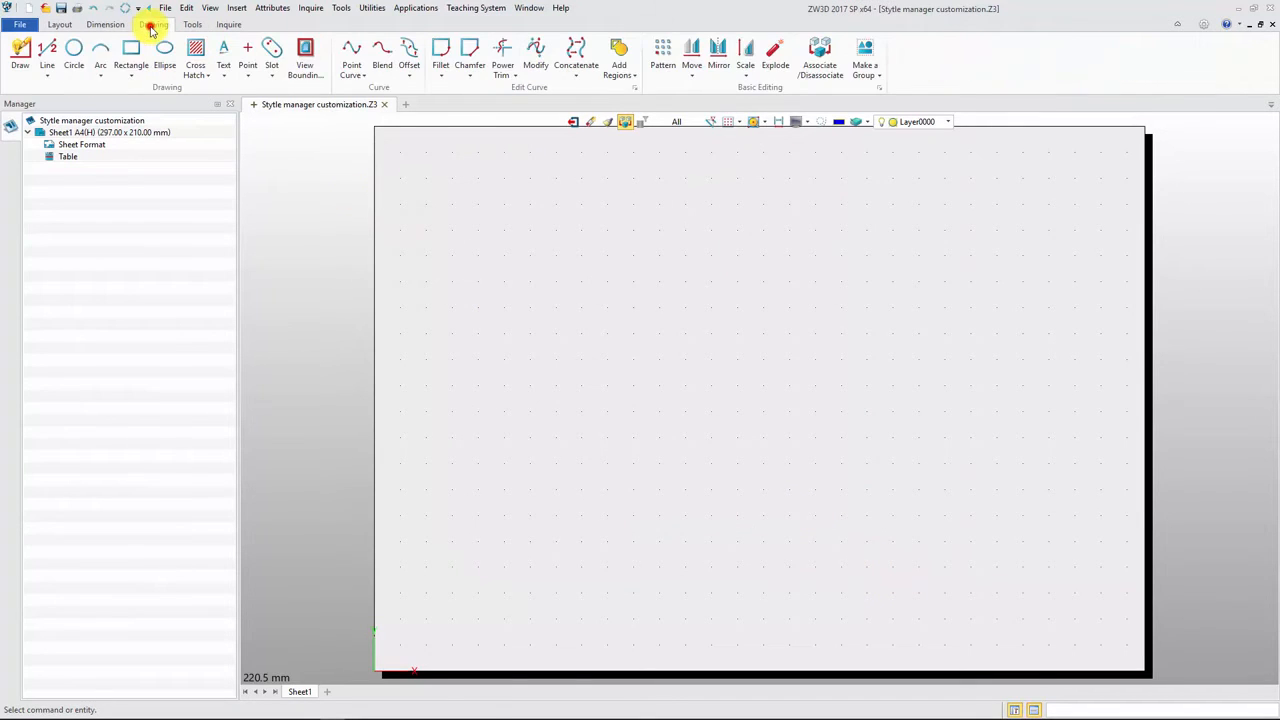
left_click(74, 50)
left_click(522, 293)
left_click(580, 264)
middle_click(668, 268)
- Draw a rectangle about 61.7 mm wide and 44.5 mm high beside the circle
left_click(131, 55)
left_click(716, 246)
left_click(878, 359)
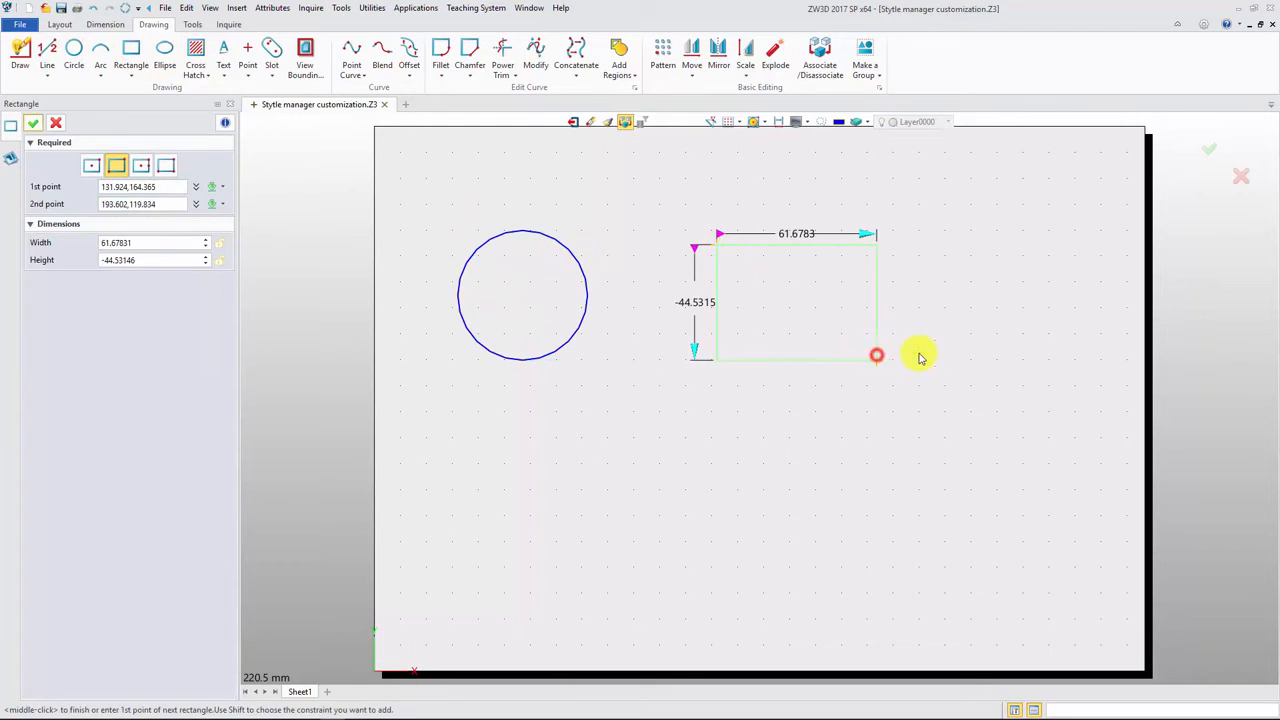
middle_click(925, 352)
- Place the text "Text" on the sheet below the circle
left_click(224, 56)
left_click(488, 484)
type("Text")
key("Return")
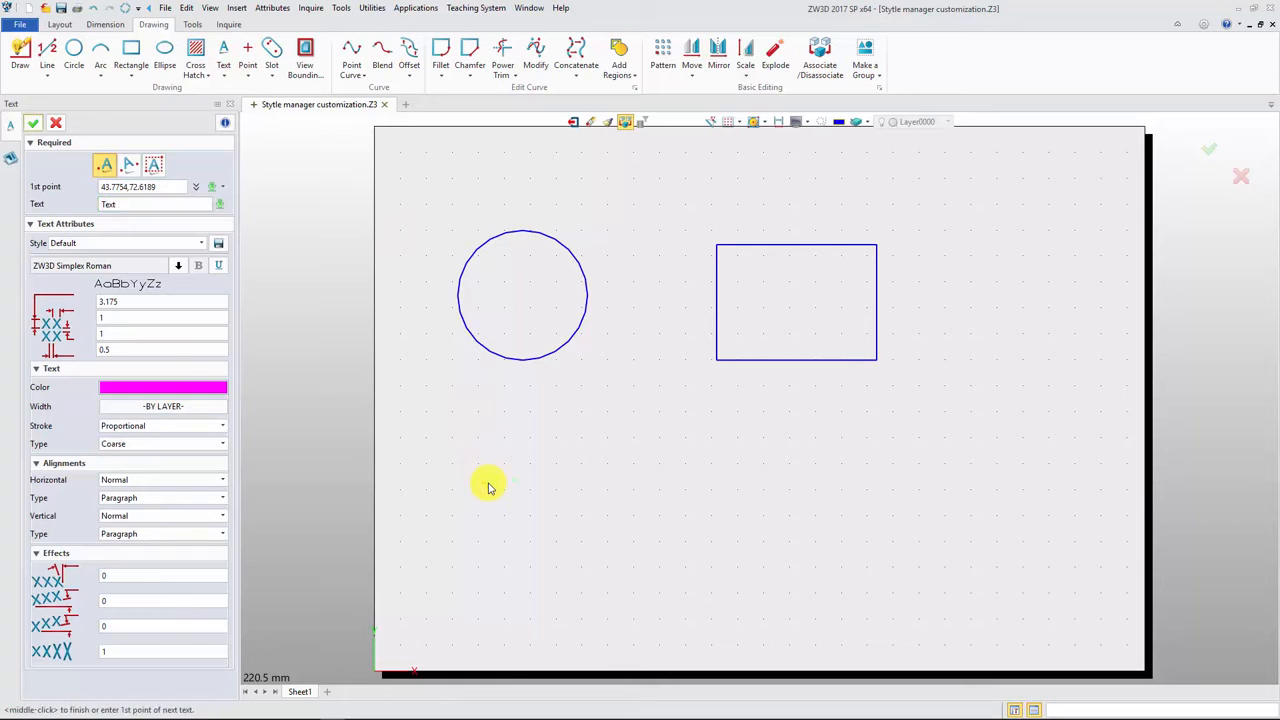
middle_click(488, 487)
- Turn the Drawing Entities and Text layers off and back on to check which objects each contains
left_click(947, 121)
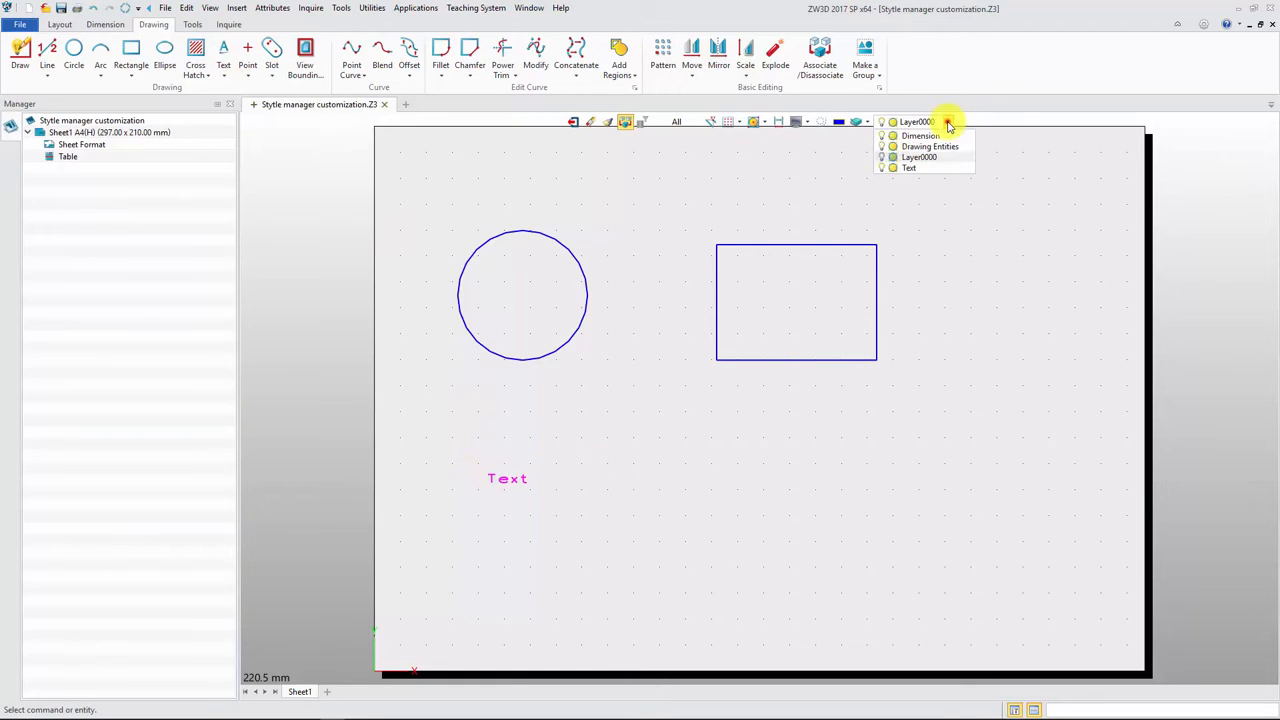
left_click(882, 147)
left_click(881, 146)
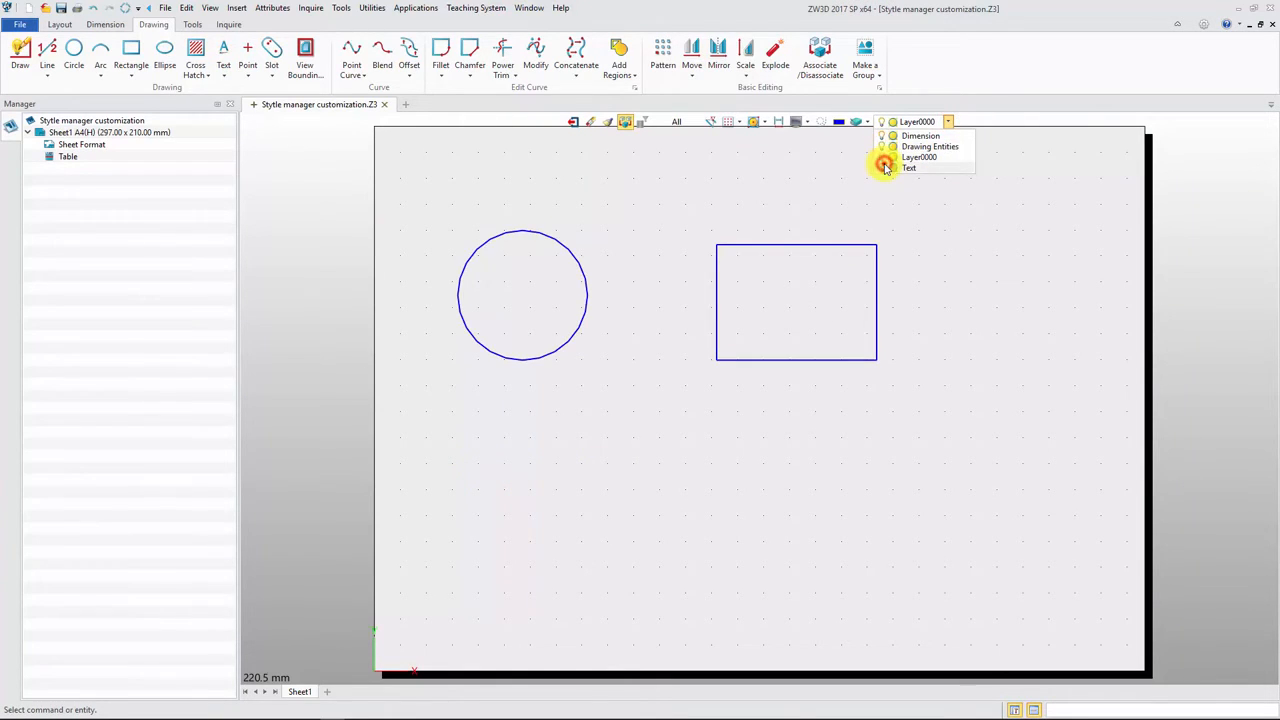
left_click(884, 166)
- Dimension the circle's diameter, placing the value outside its upper-right edge
left_click(105, 24)
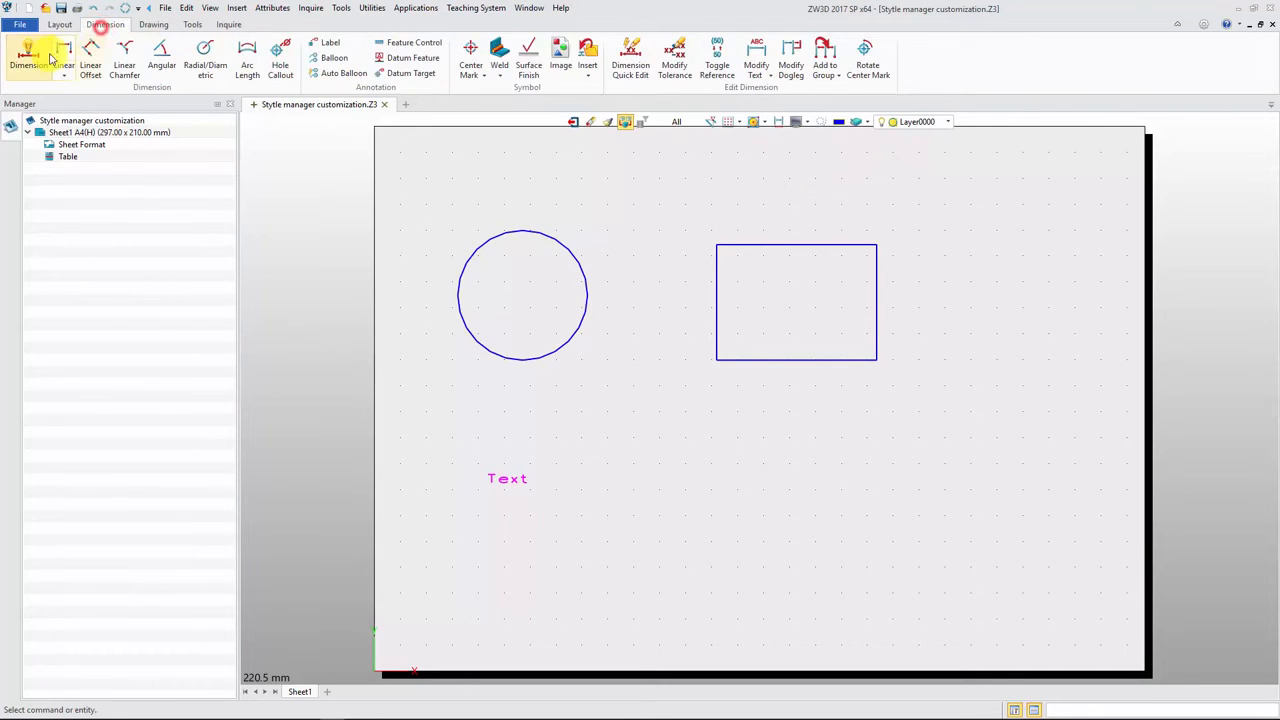
left_click(28, 55)
left_click(572, 238)
left_click(601, 210)
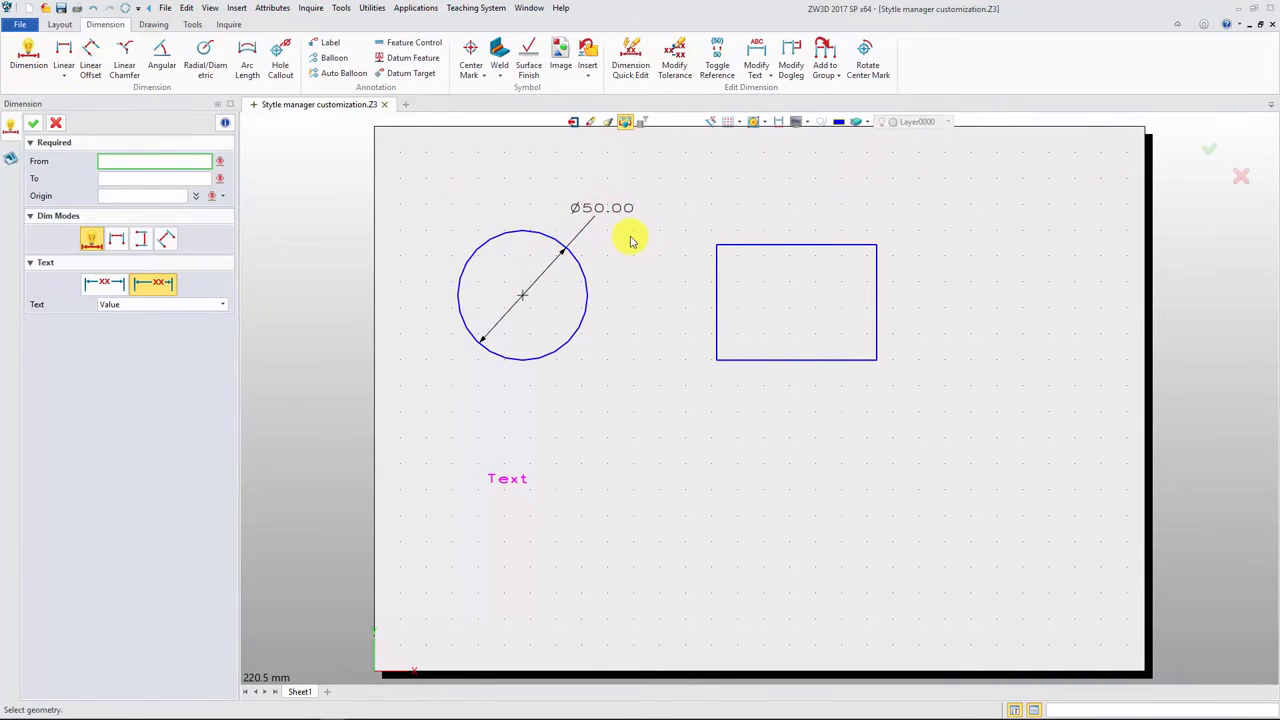
left_click(55, 122)
- In the Style Manager, put the Linear Style (ANSI) on the Dimension layer, with trailing-zero suppression and text aligned to the dimension line
left_click(190, 24)
left_click(362, 60)
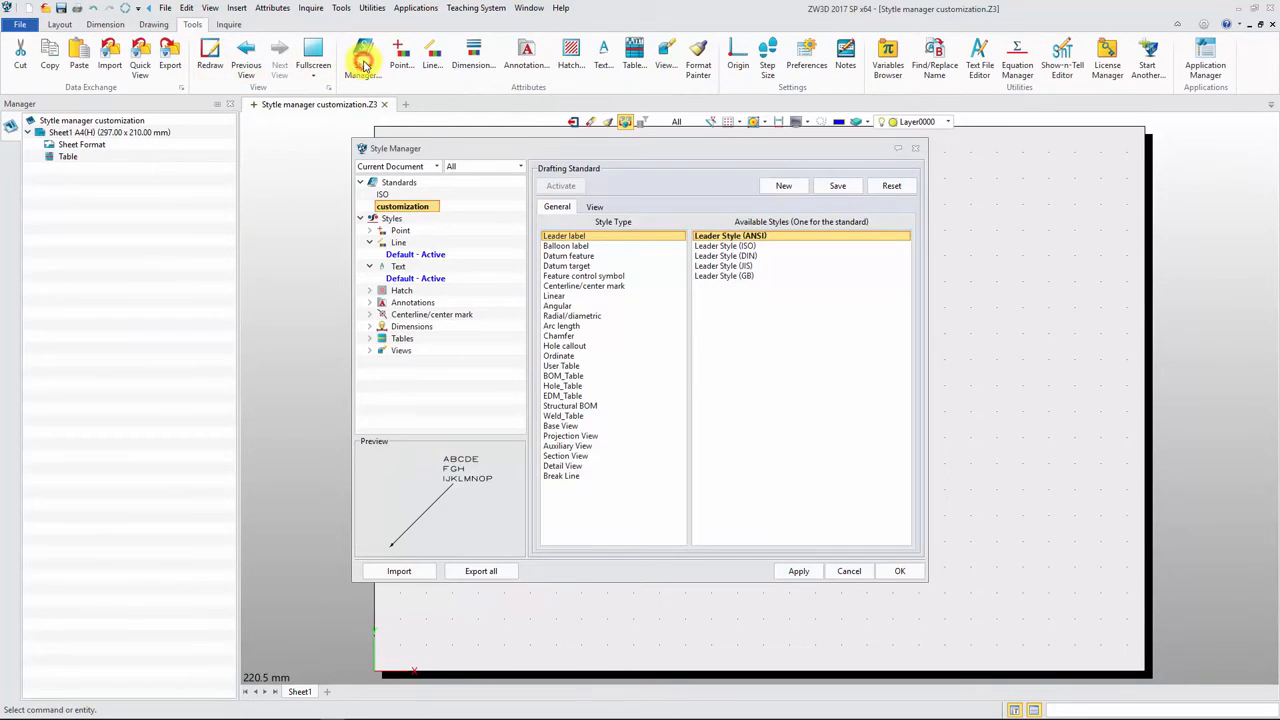
left_click(369, 327)
left_click(415, 340)
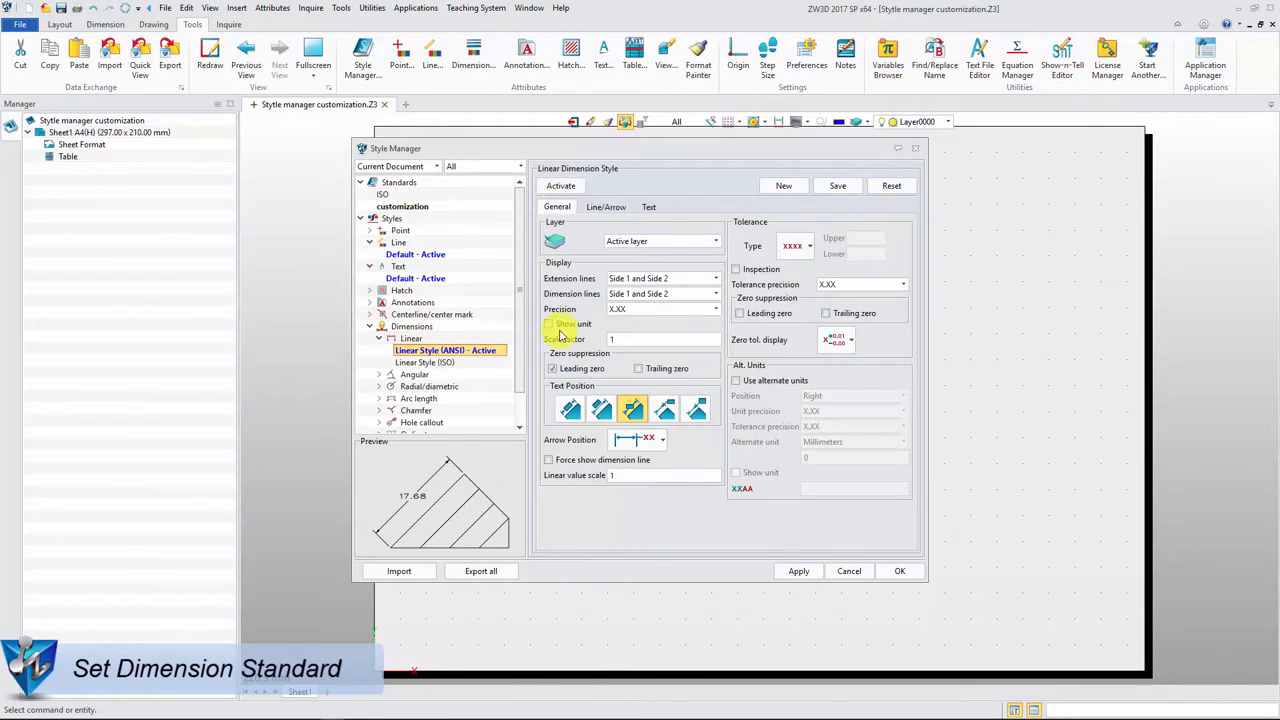
left_click(712, 241)
left_click(690, 272)
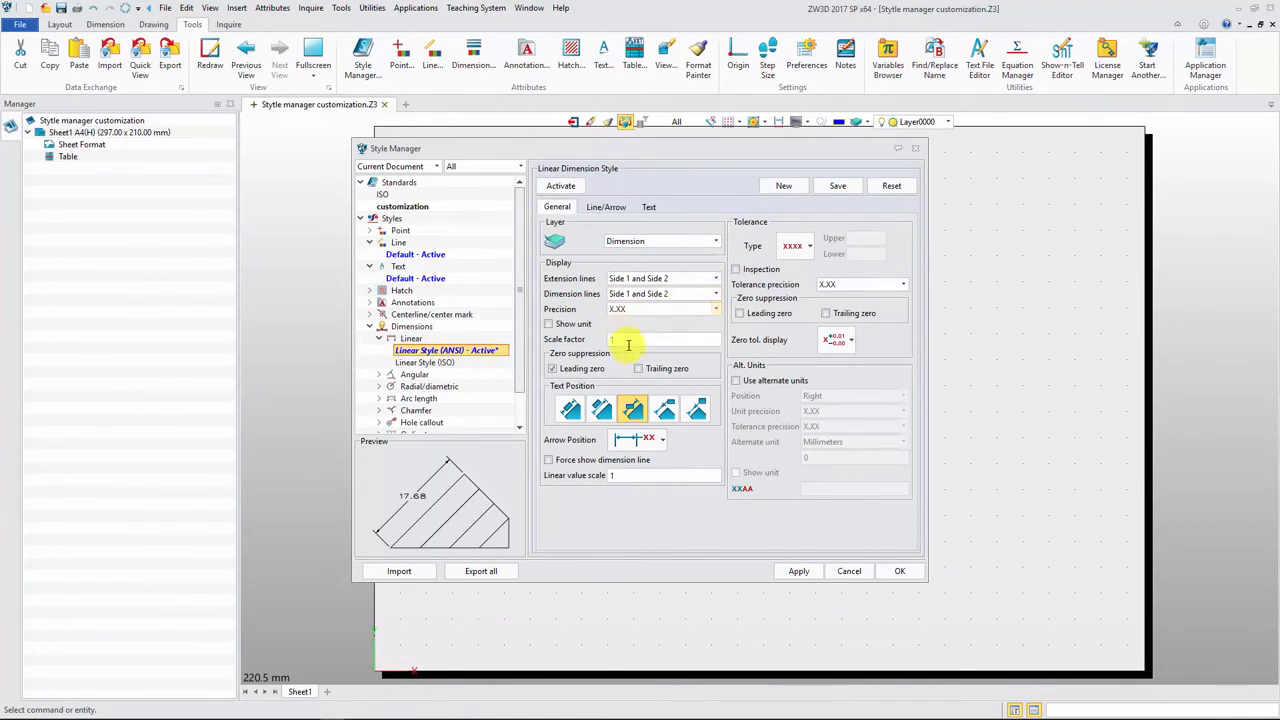
left_click(570, 408)
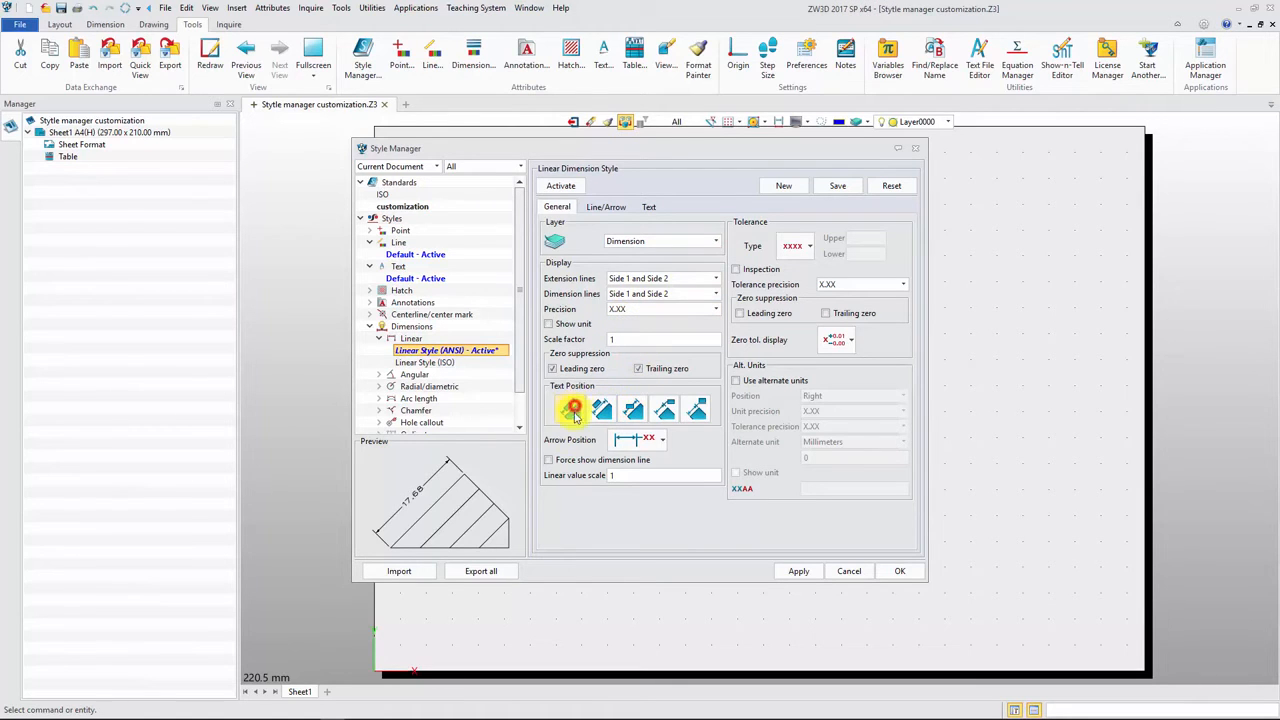
- Force the dimension line to show and set an unequal linear tolerance of upper 0.1 and lower 0.2 with precision X.X
left_click(810, 248)
left_click(790, 302)
left_click(860, 240)
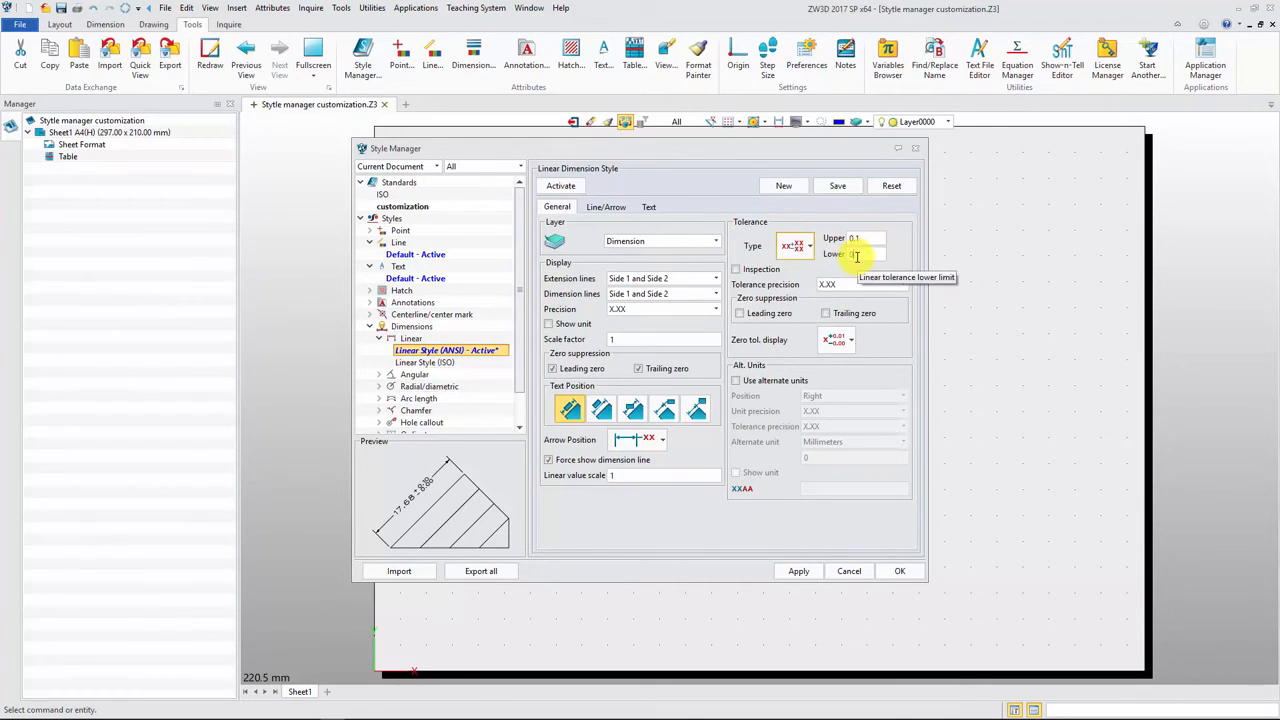
left_click(848, 285)
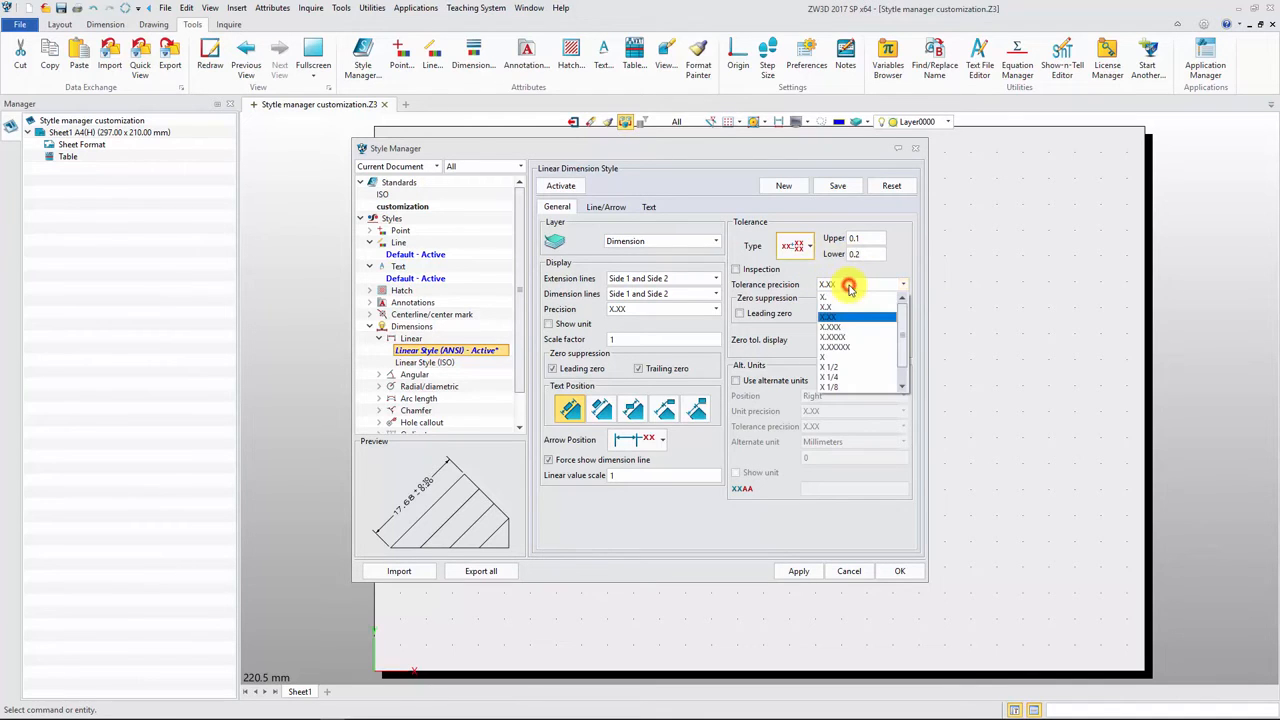
left_click(846, 313)
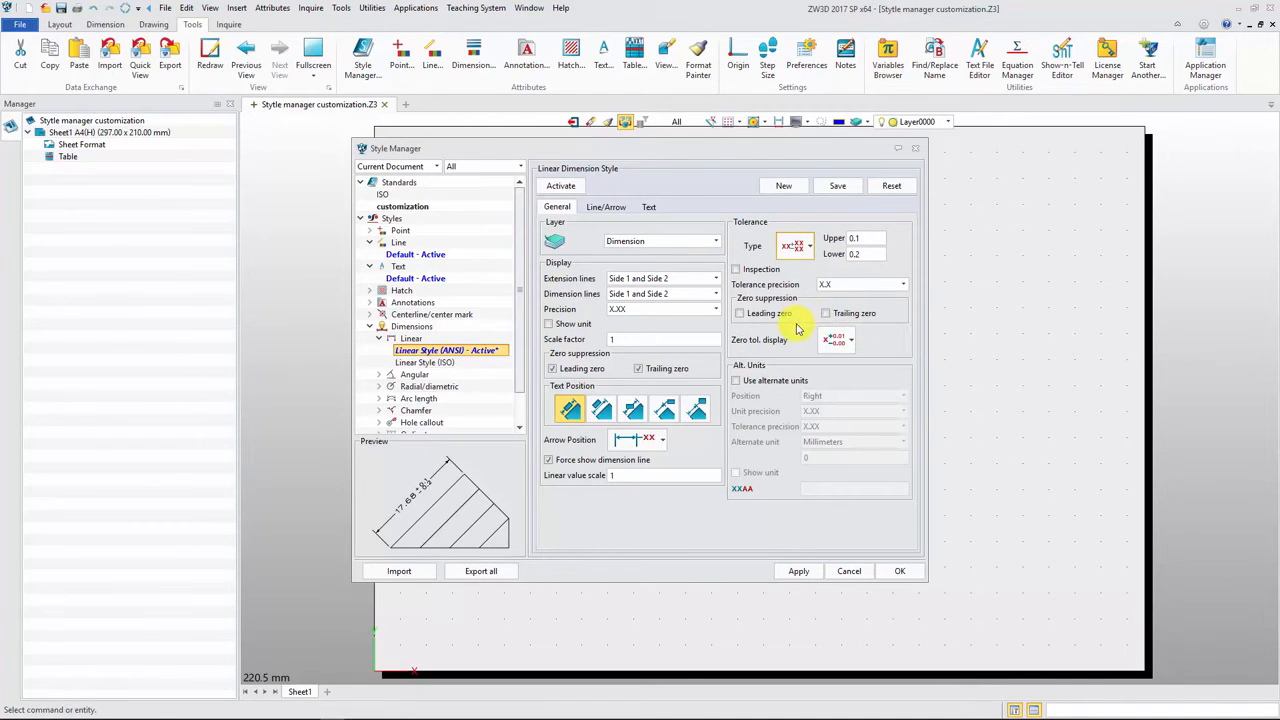
- Change the linear dimension style's arrowheads to the open arrow type with a size of 2
left_click(605, 207)
left_click(653, 254)
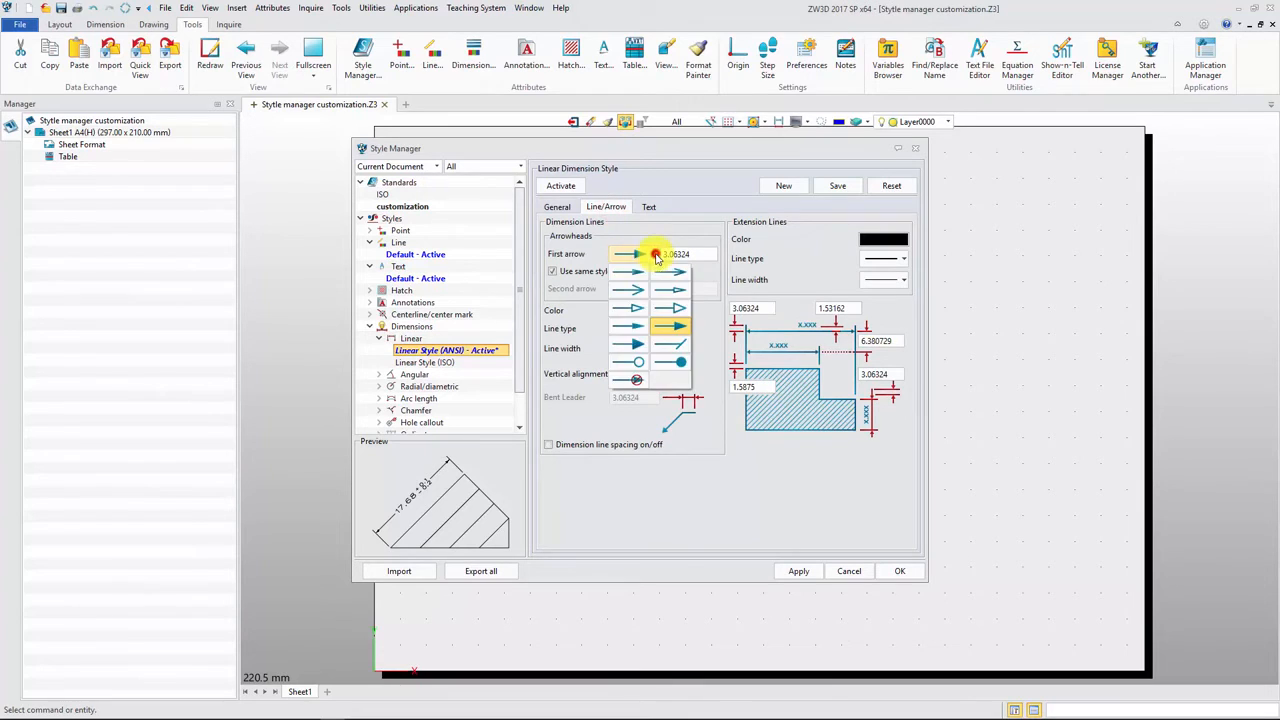
left_click(639, 291)
left_click_drag(693, 254, 660, 259)
type("2")
- Set the linear style's dimension lines and extension lines to blue
left_click(634, 311)
left_click(671, 349)
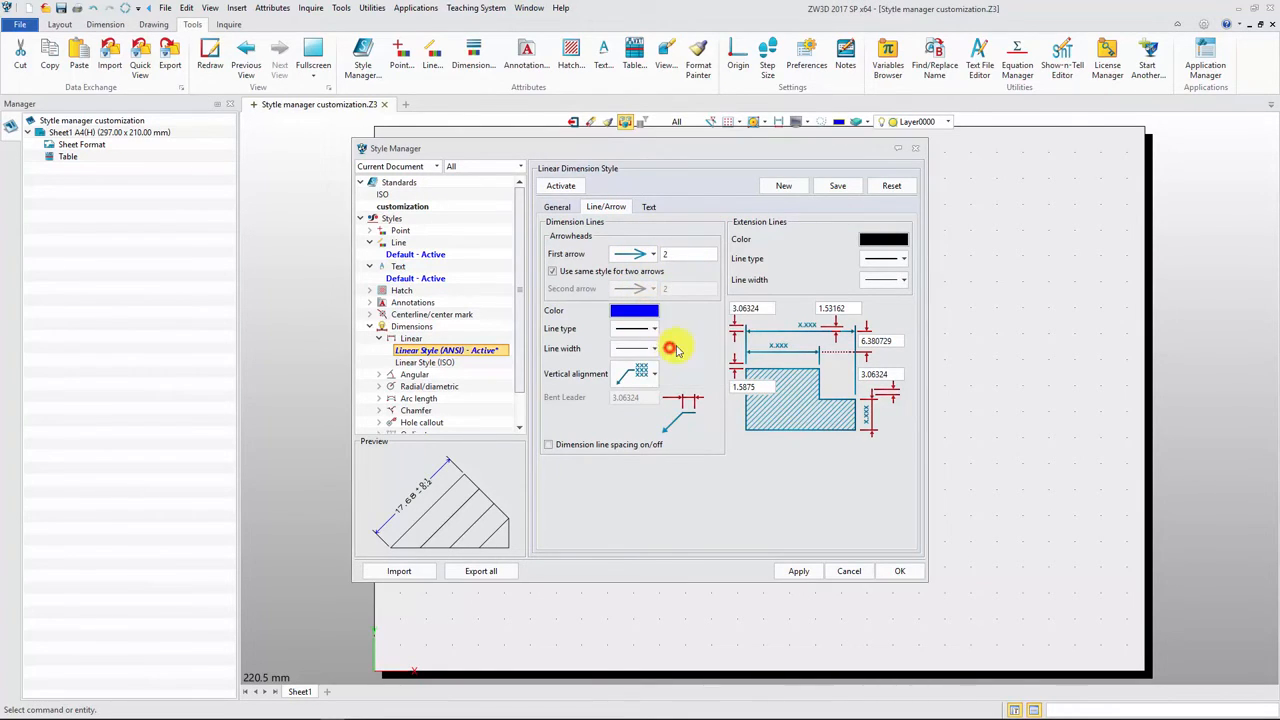
left_click(883, 240)
left_click(908, 278)
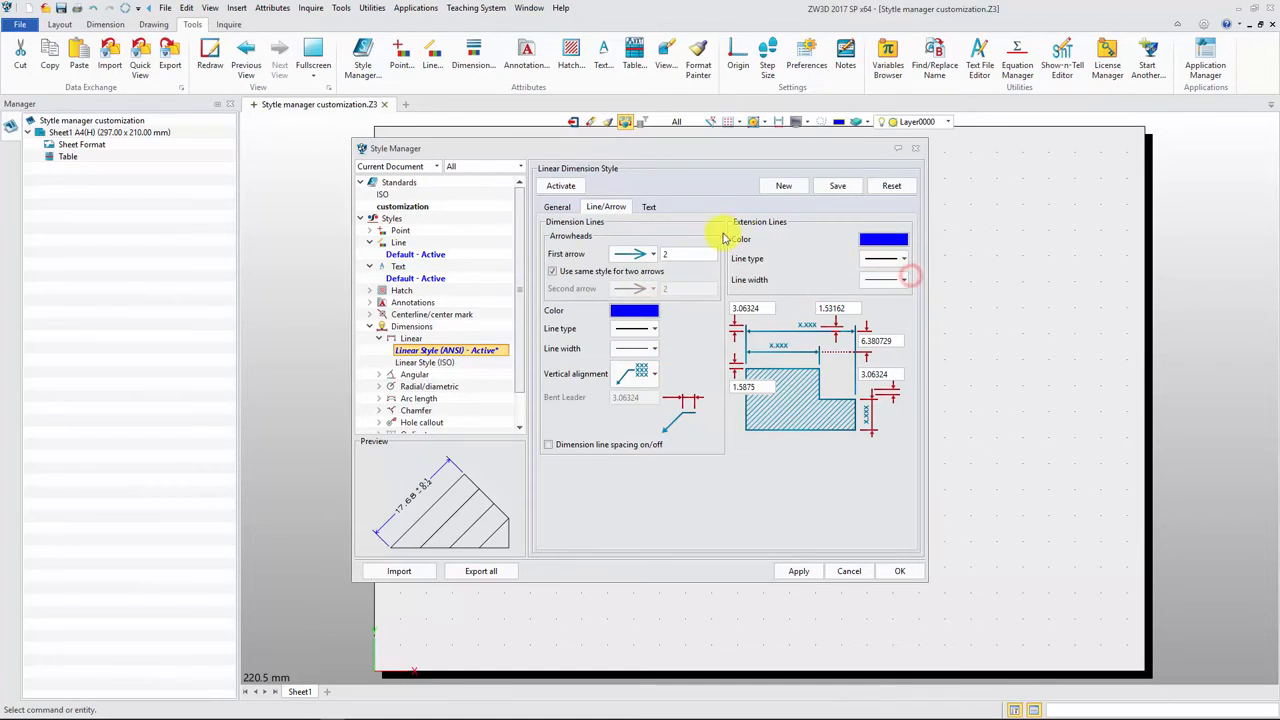
- Set the linear dimension text to the ZW3D Complex Roman font, blue colour and a height of 2
left_click(649, 207)
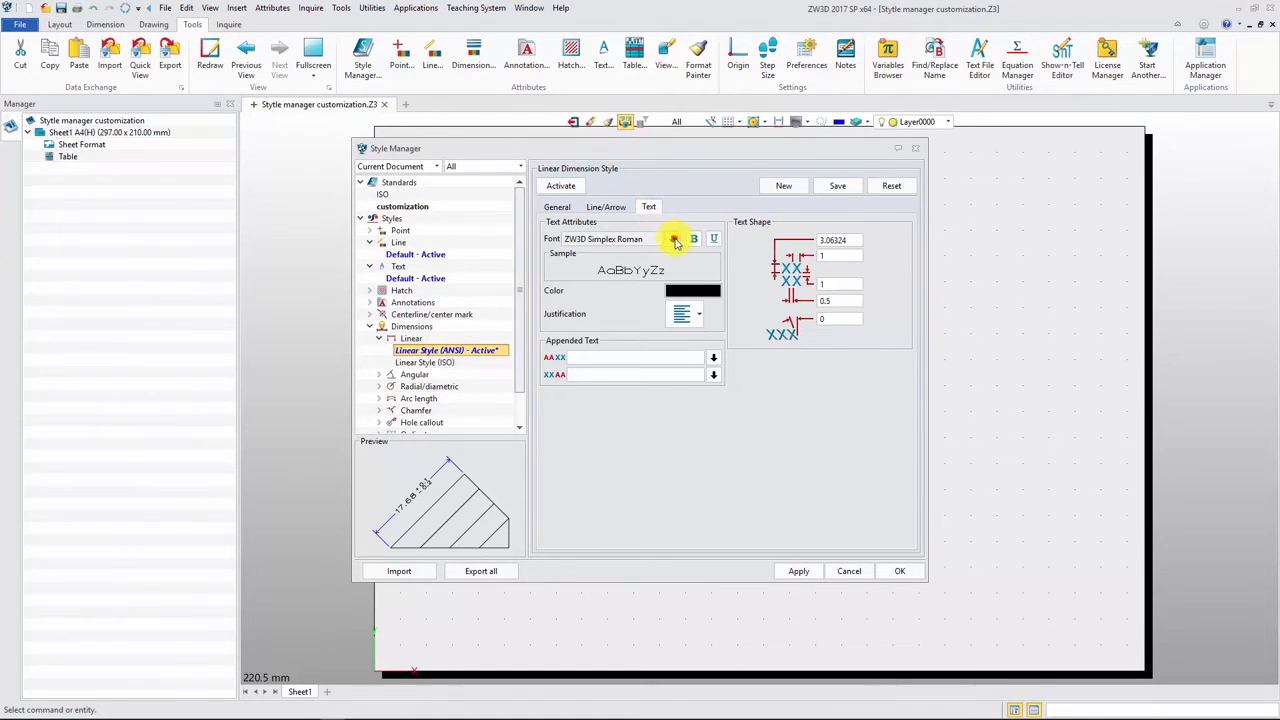
left_click(673, 240)
double_click(727, 297)
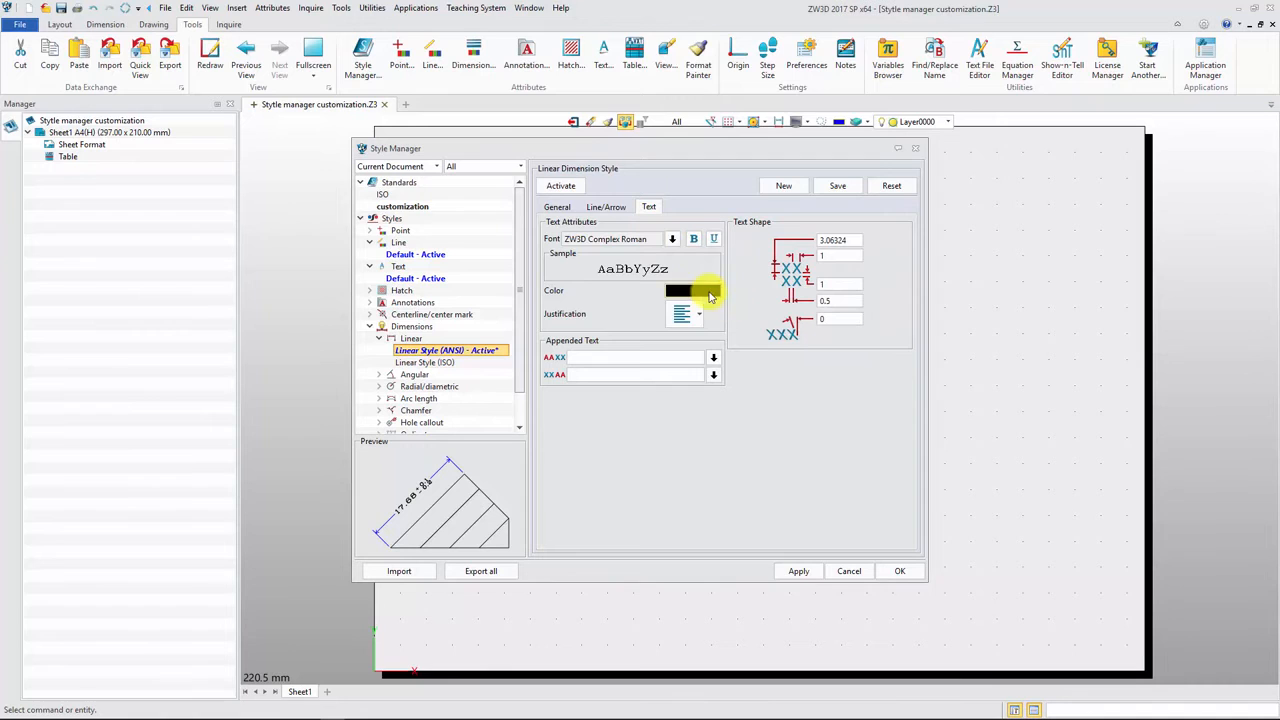
left_click(713, 297)
left_click(735, 330)
left_click(835, 240)
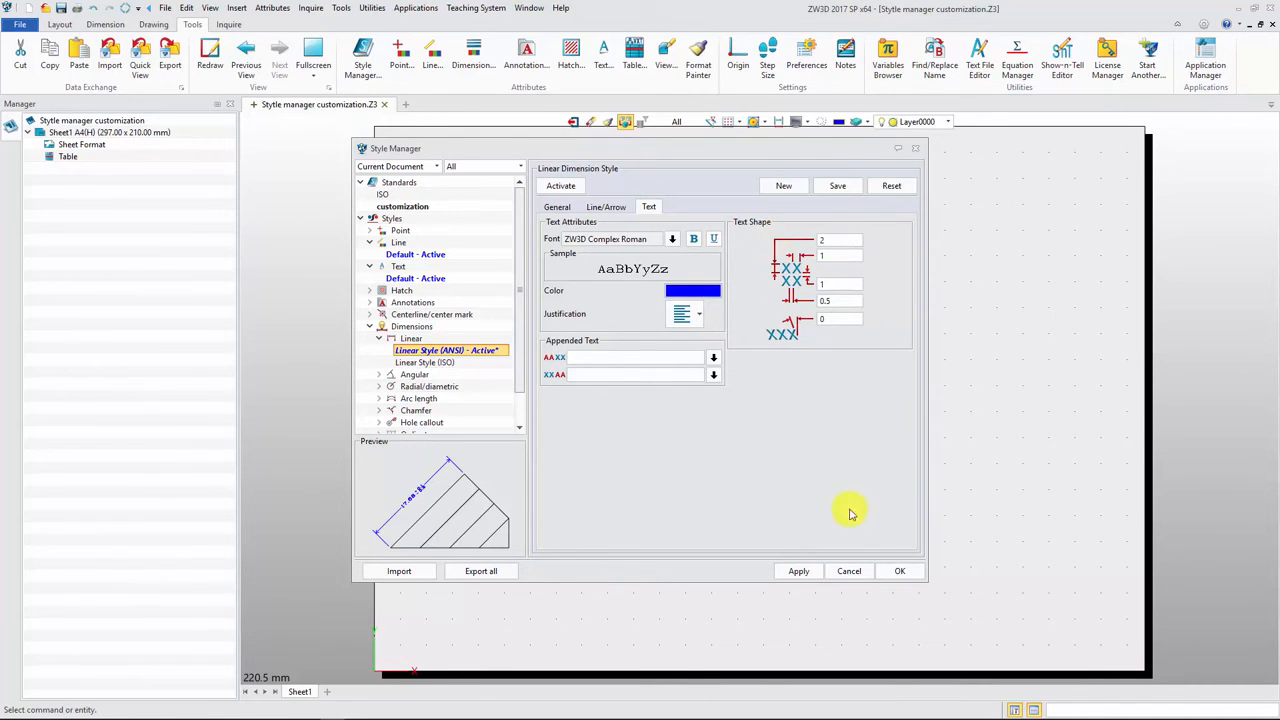
- Turn on the view label and scale display in the Base View Style (ANSI)
left_click(369, 326)
left_click(369, 350)
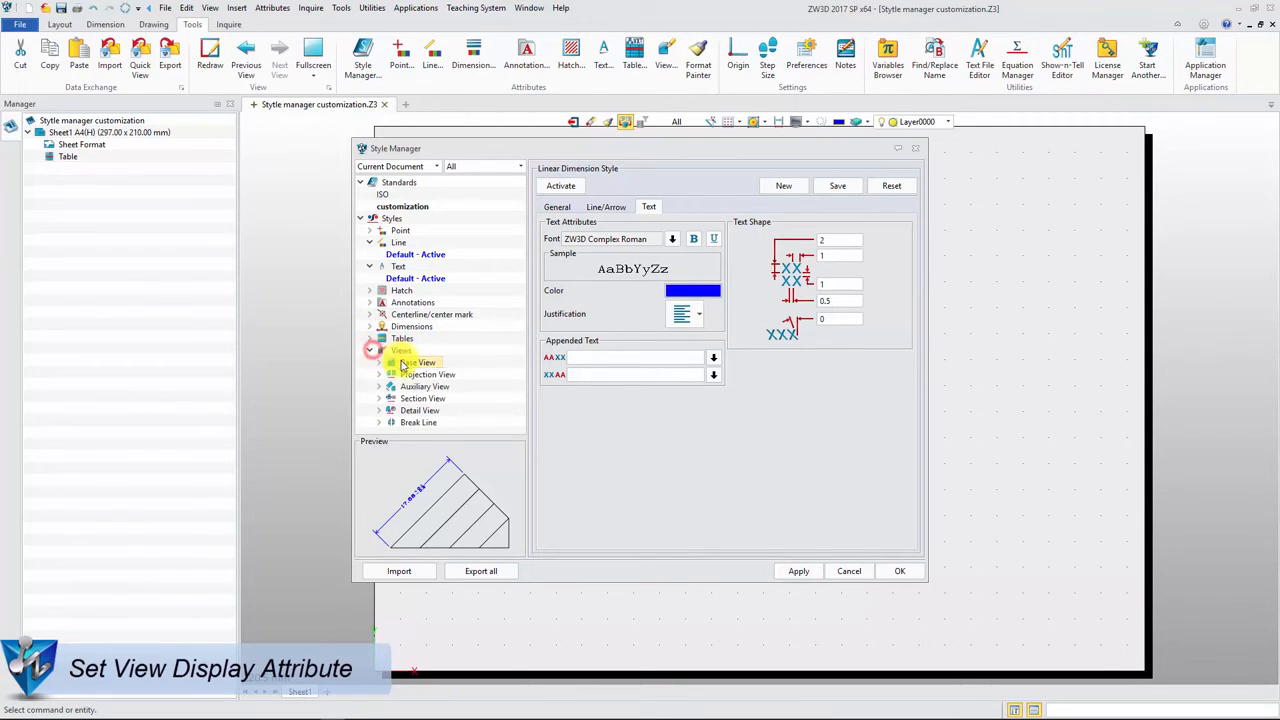
left_click(380, 362)
left_click(549, 282)
left_click(549, 297)
- Set the base view's scale prefix to <NONE>, the scale format to (X/Y), and place label and scale on one line
left_click(714, 311)
left_click(680, 324)
left_click(676, 328)
left_click(704, 352)
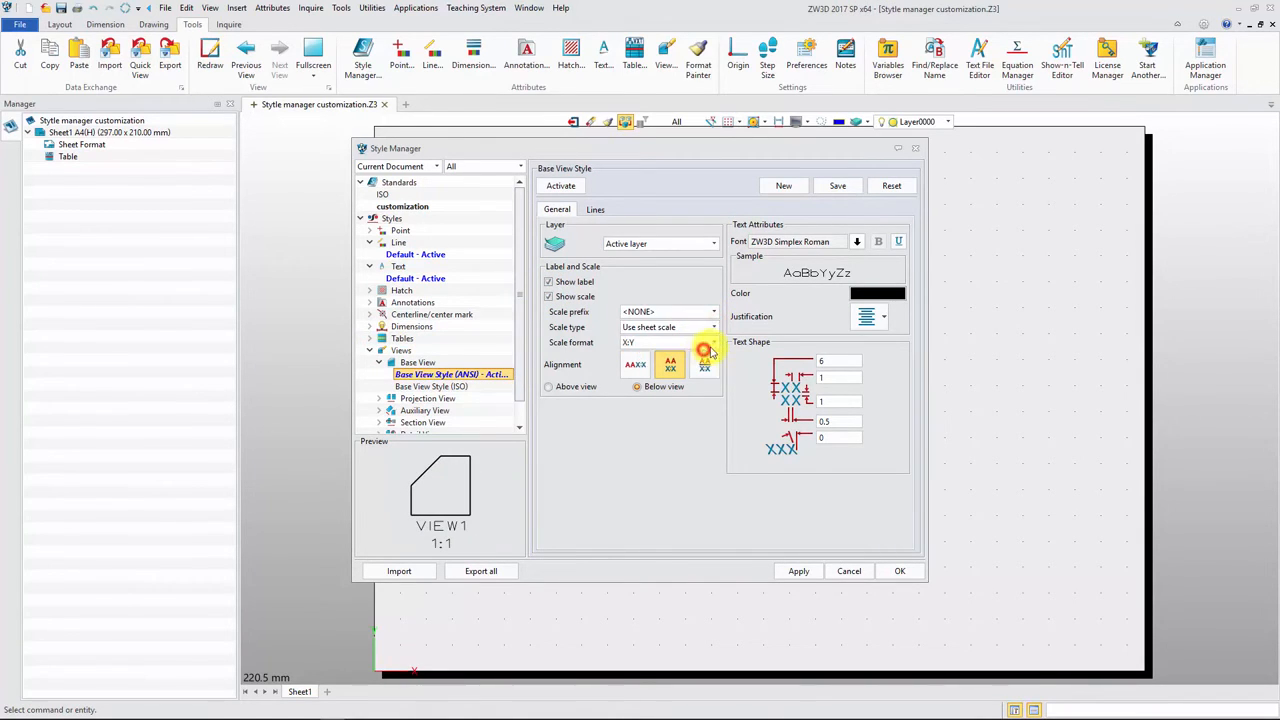
left_click(690, 382)
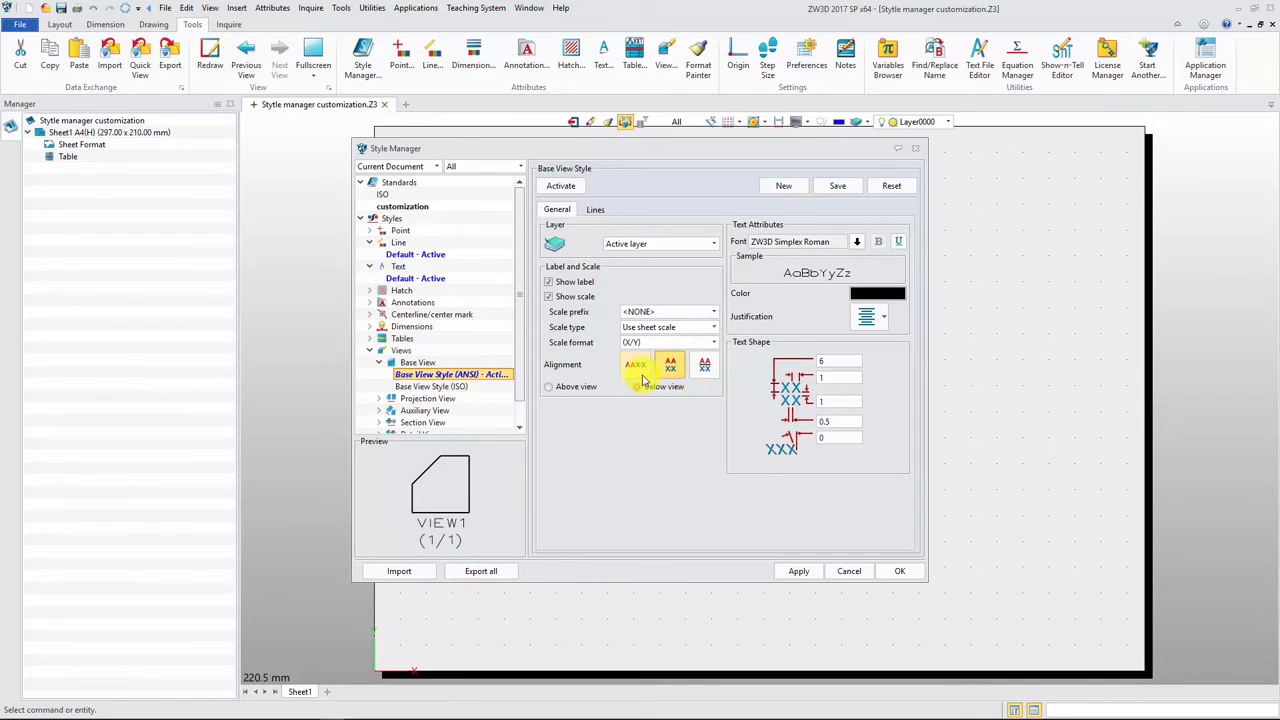
left_click(643, 377)
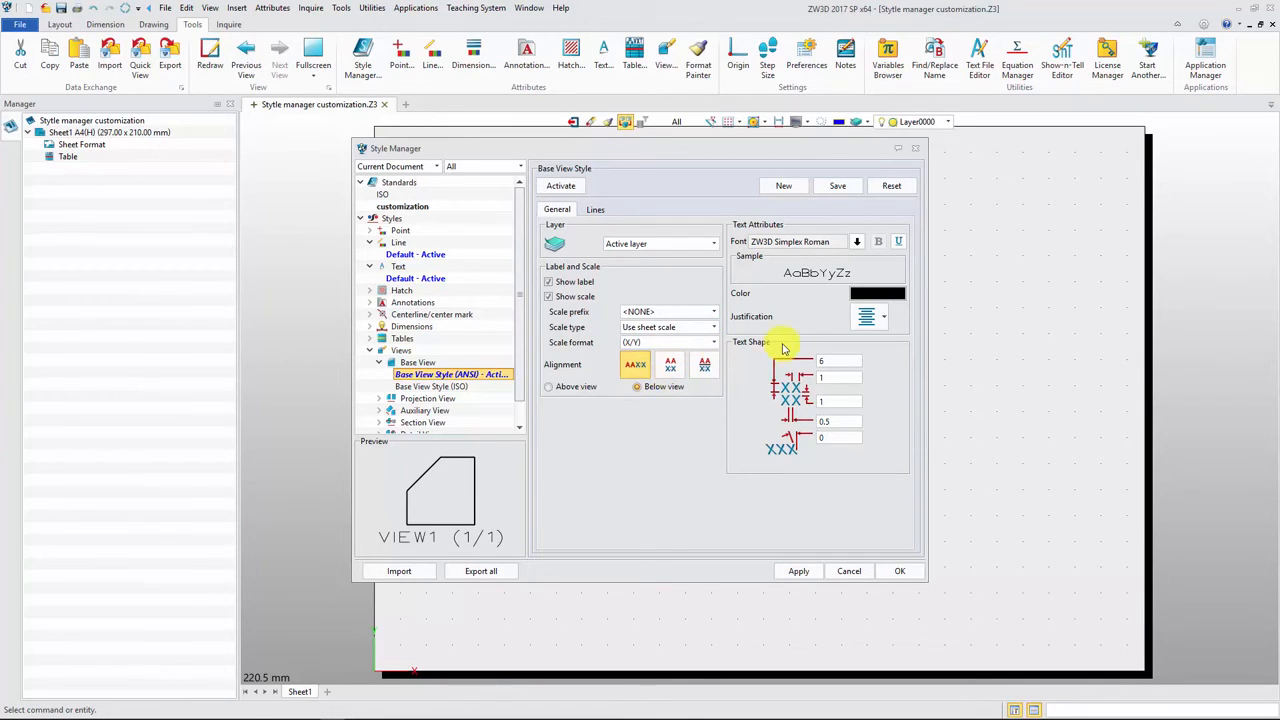
- Set the base view label text to the ZW3D Complex Roman font, blue colour and a height of 3
left_click(857, 243)
double_click(895, 296)
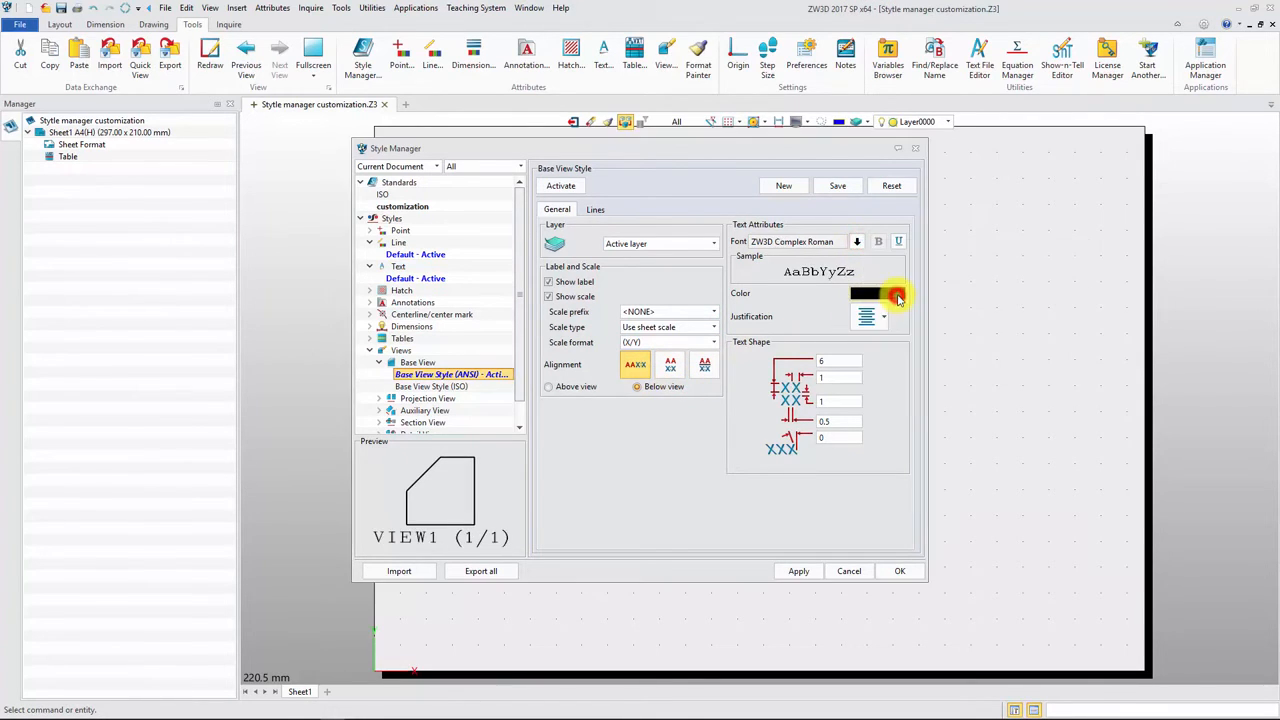
left_click(895, 296)
left_click(917, 329)
left_click(840, 361)
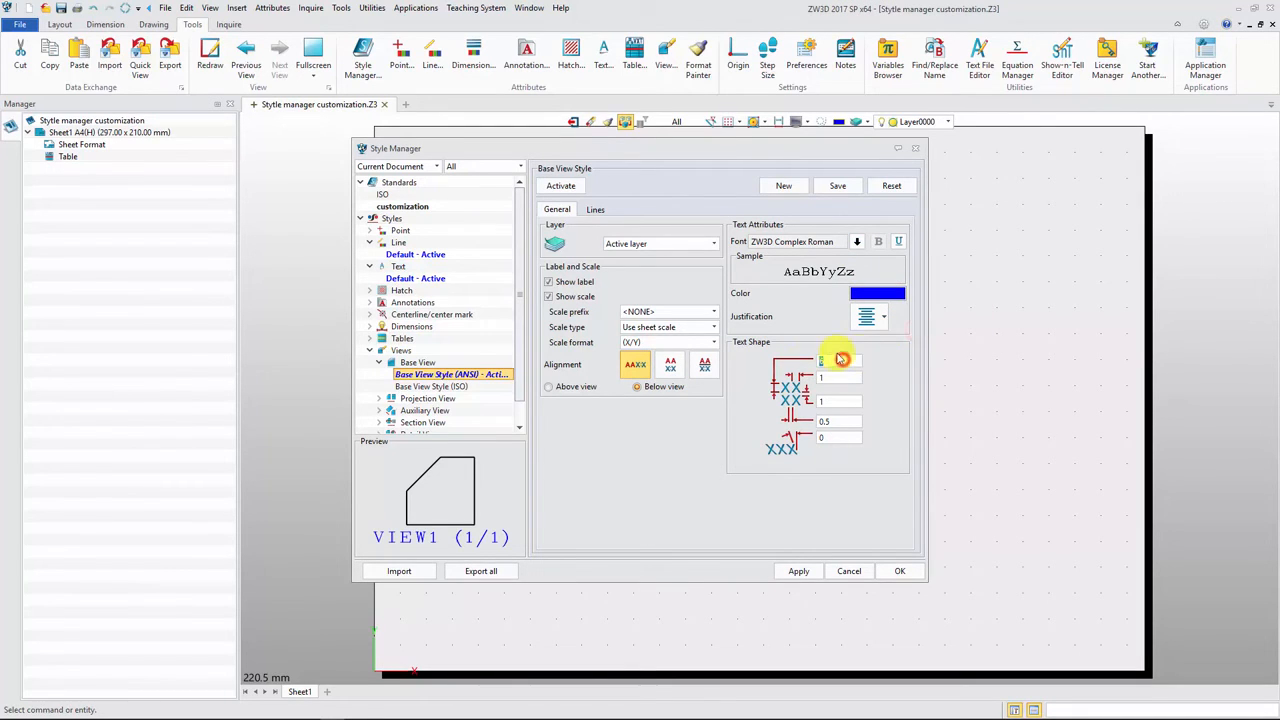
type("3")
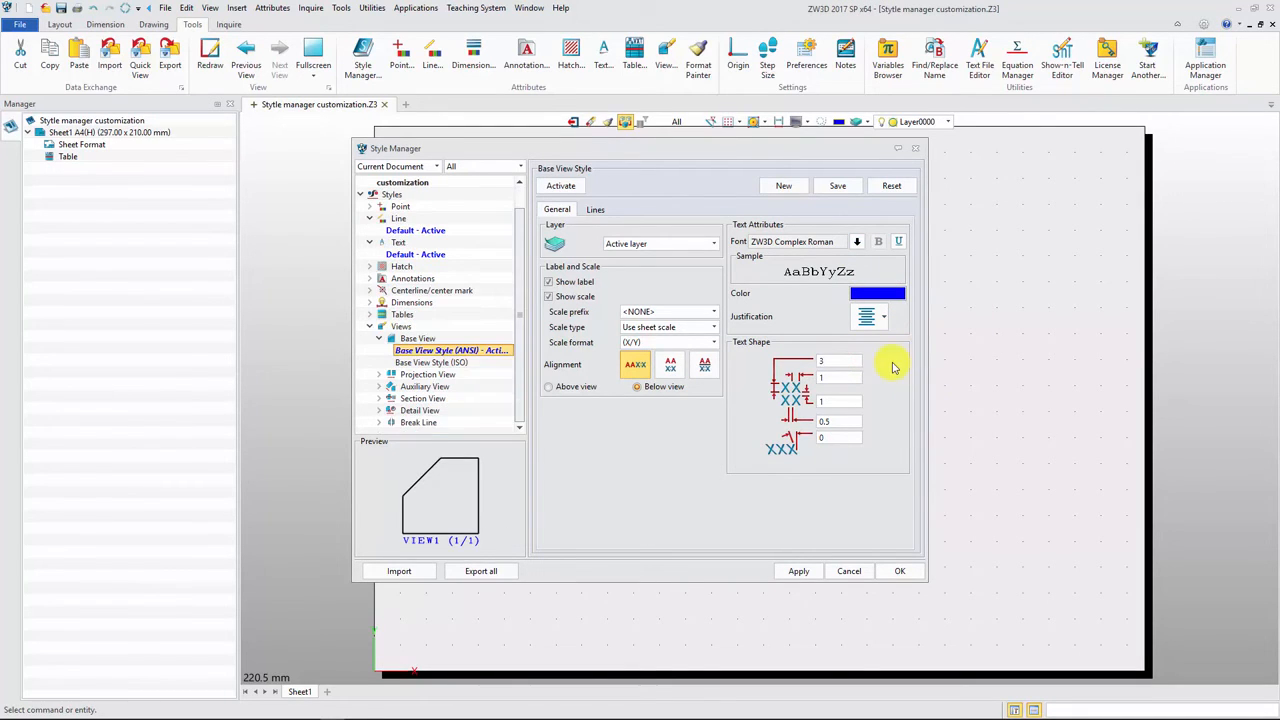
- Set the colour of the base view style's Visible and Hidden lines to -FROM PART-
left_click(595, 211)
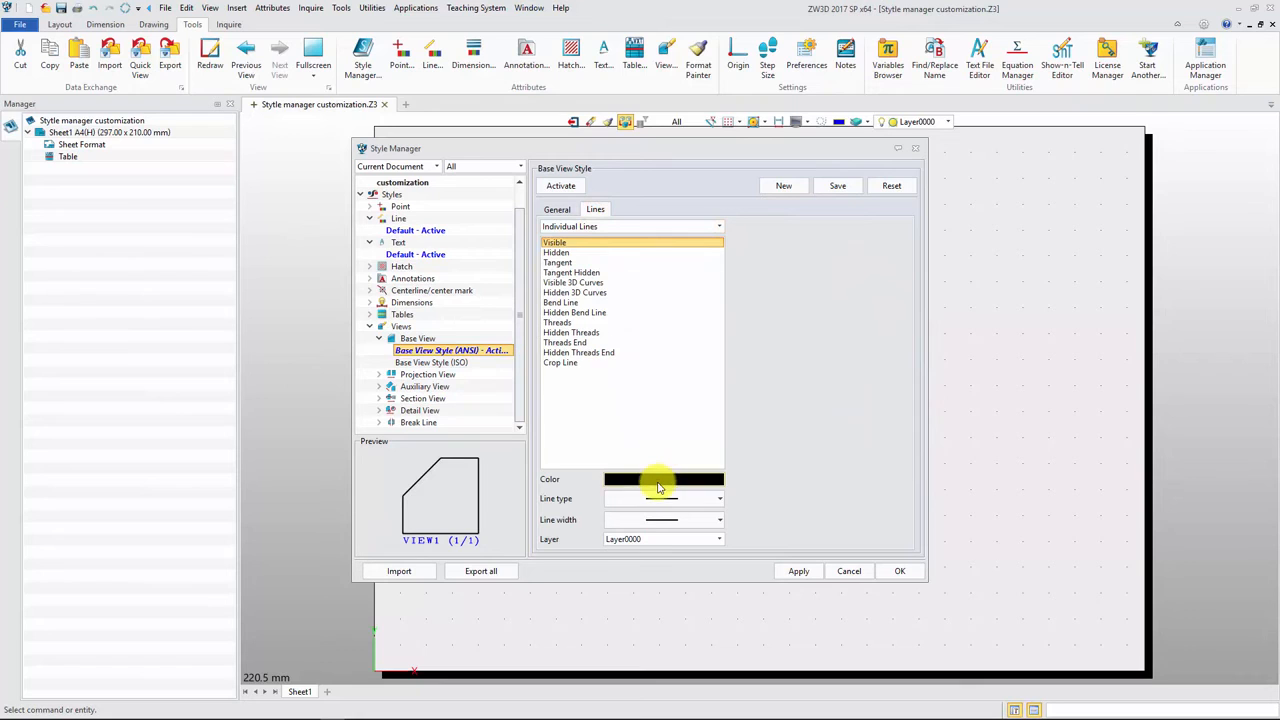
left_click(659, 488)
left_click(700, 551)
left_click(568, 253)
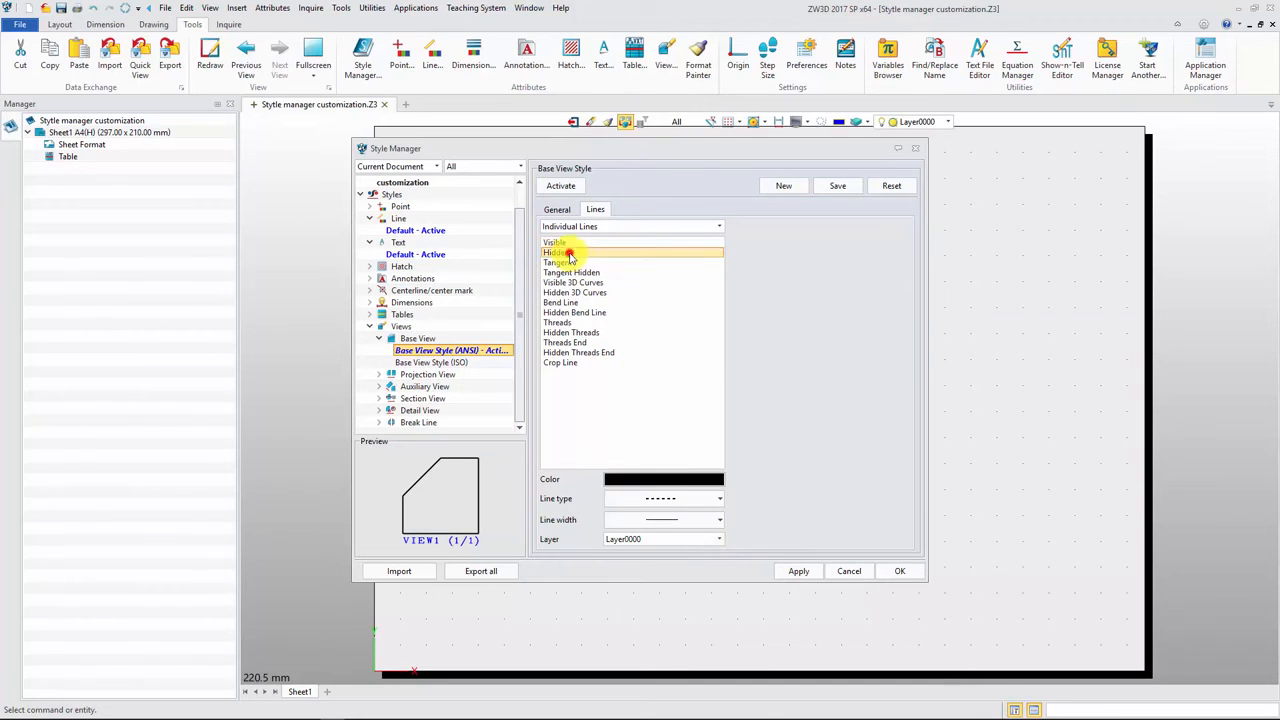
left_click(651, 479)
left_click(702, 550)
- Set the Tangent and Tangent Hidden line colours to -FROM PART- and apply the base view style changes
left_click(570, 262)
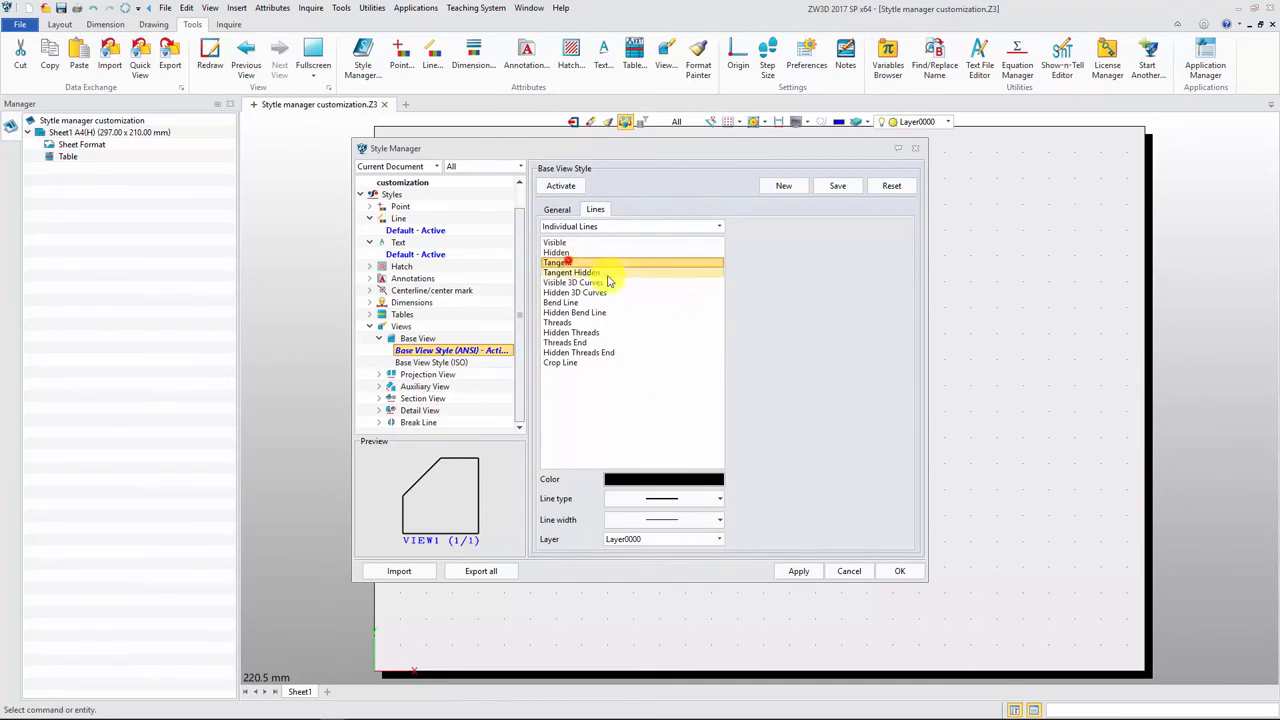
left_click(663, 479)
left_click(719, 541)
left_click(588, 274)
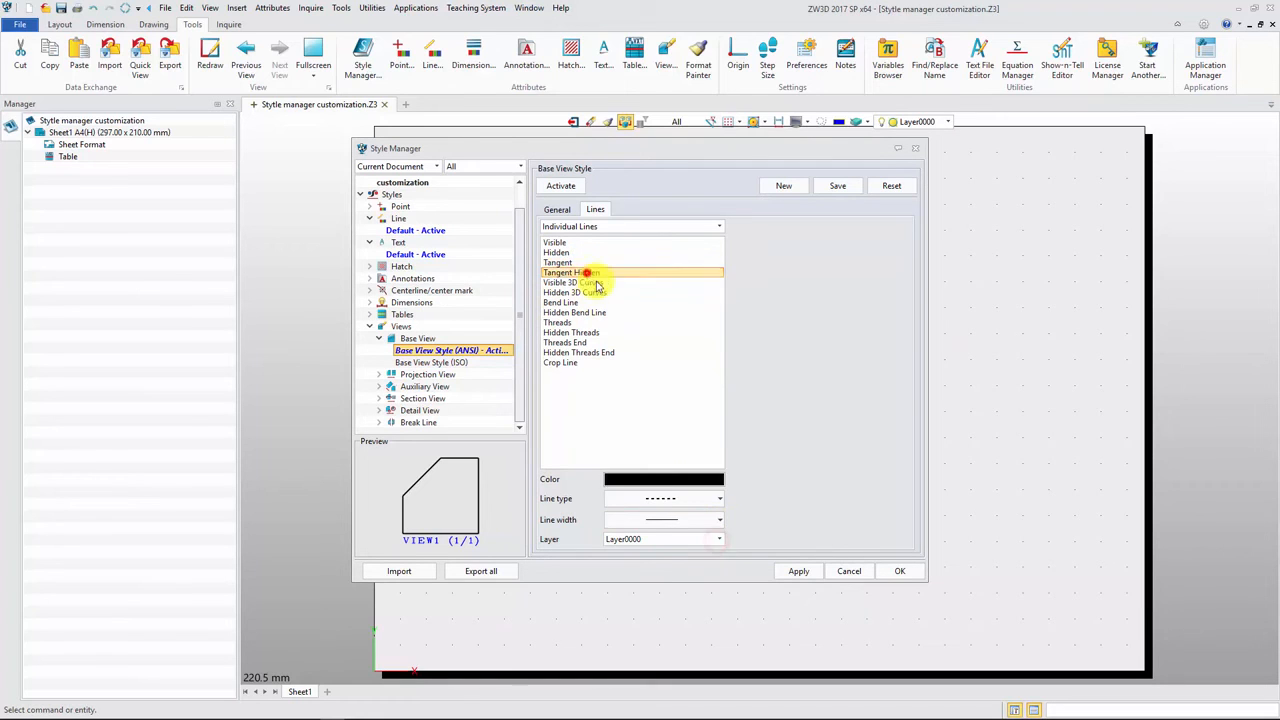
left_click(663, 479)
left_click(710, 544)
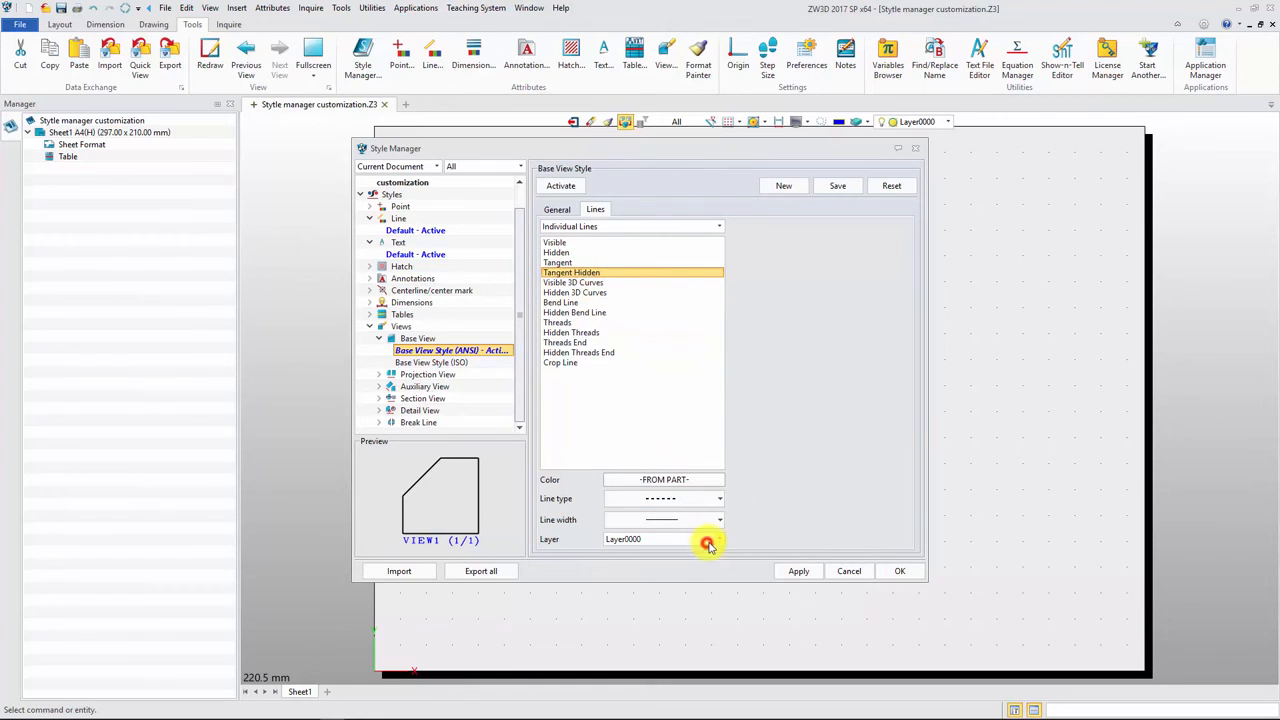
left_click(790, 572)
- Save the customization drafting standard to local, accept the style settings and close the drawing file
scroll(518, 300, "up", 1)
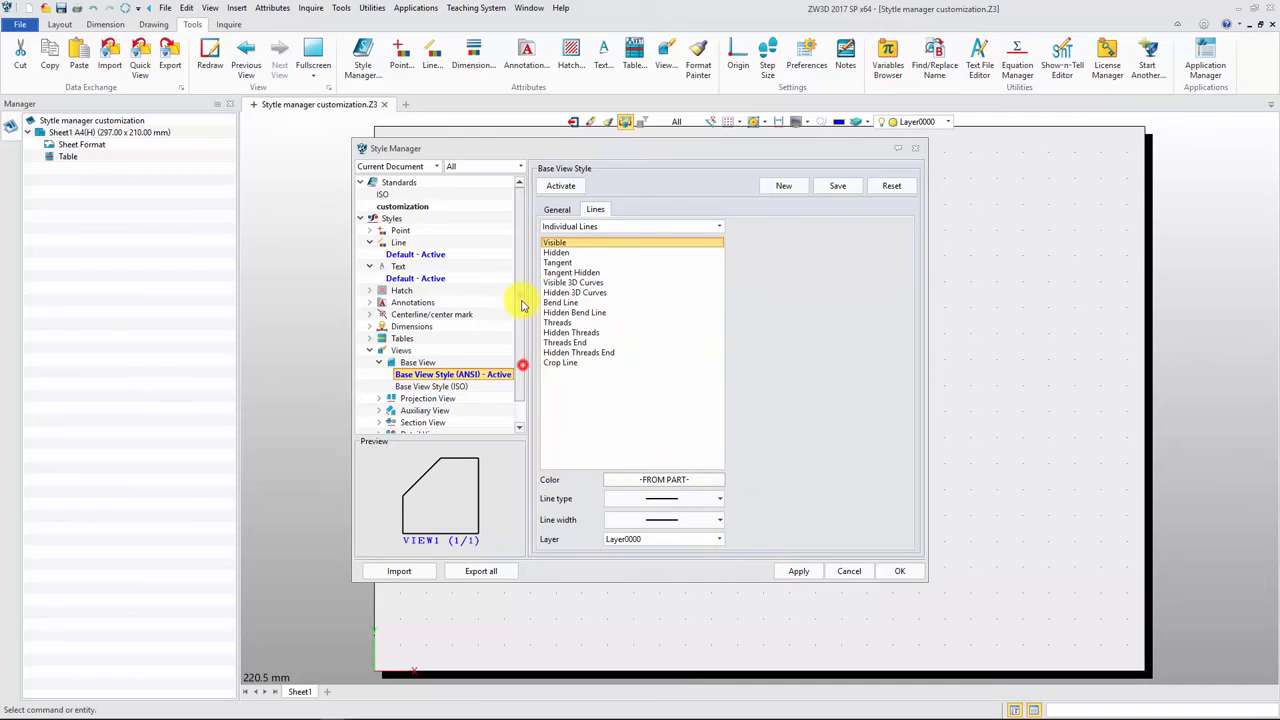
right_click(421, 206)
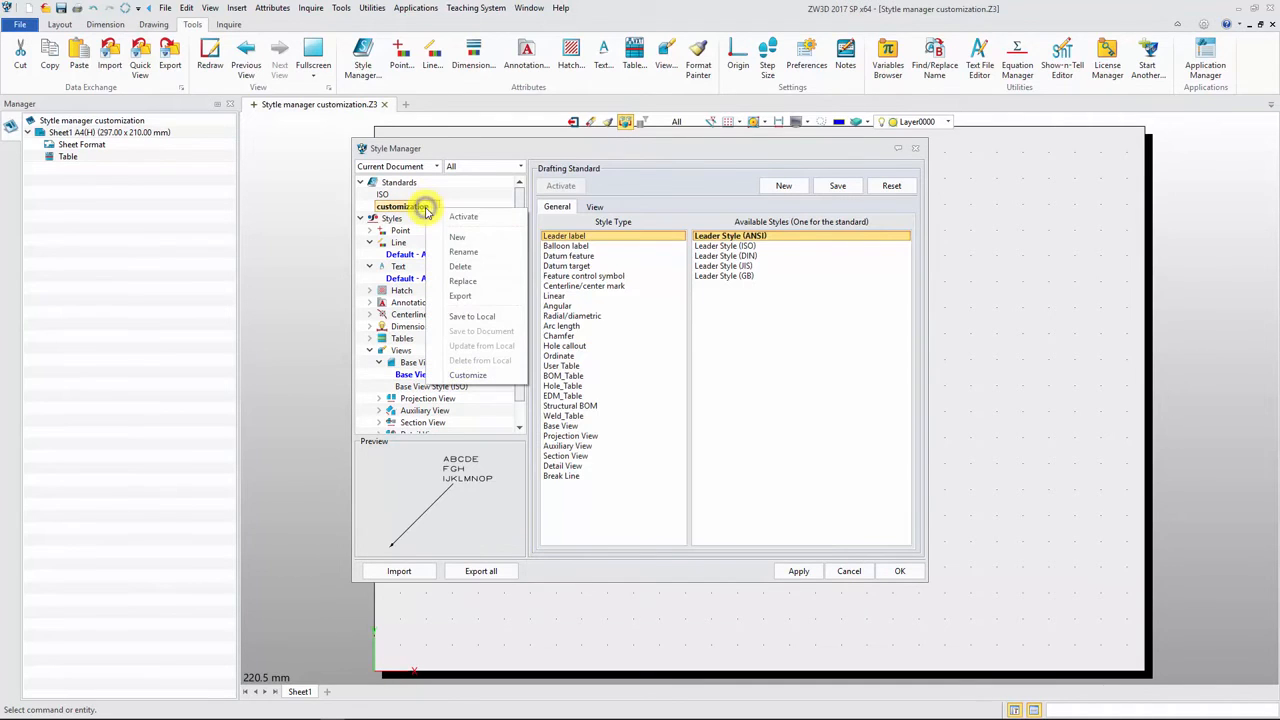
left_click(493, 318)
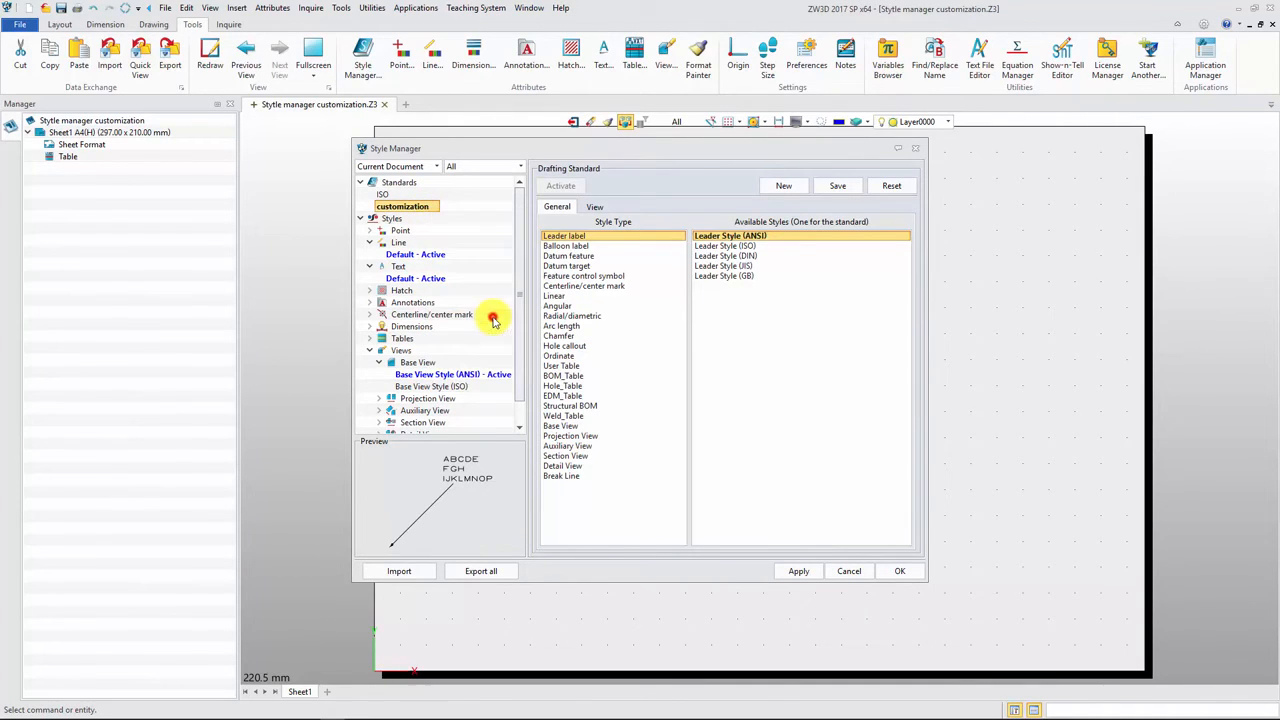
left_click(898, 572)
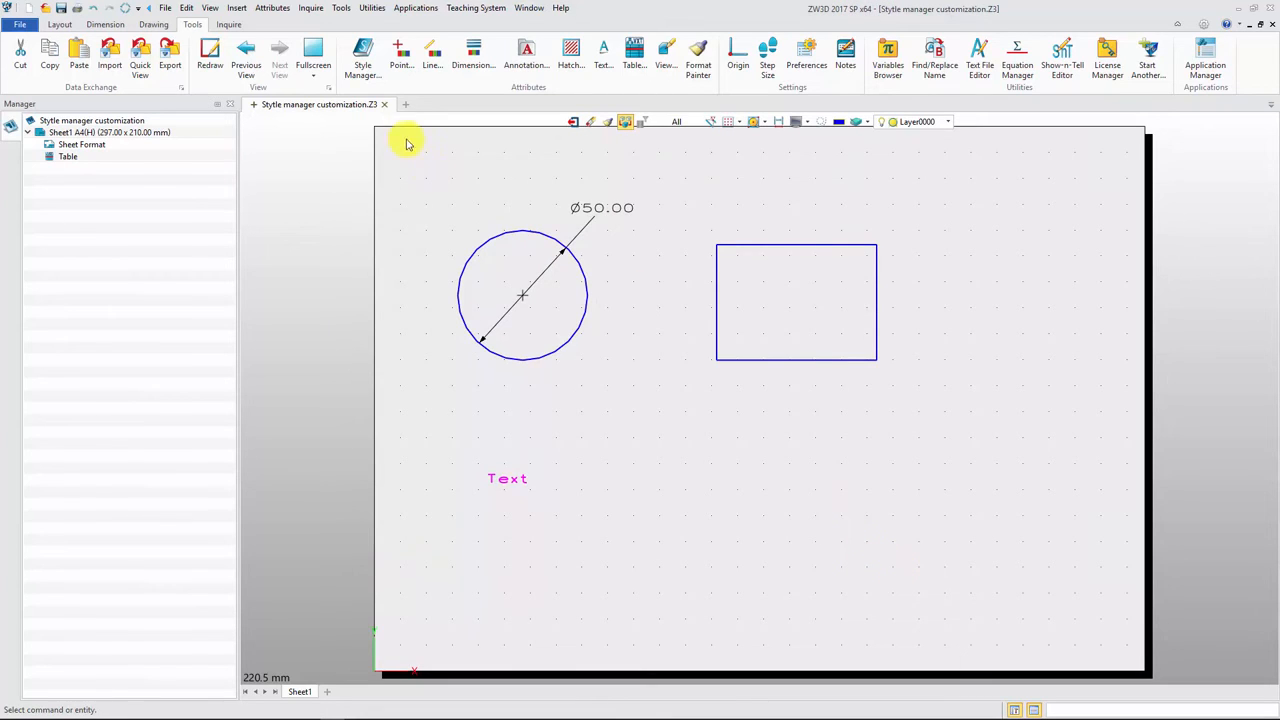
left_click(385, 105)
left_click(695, 395)
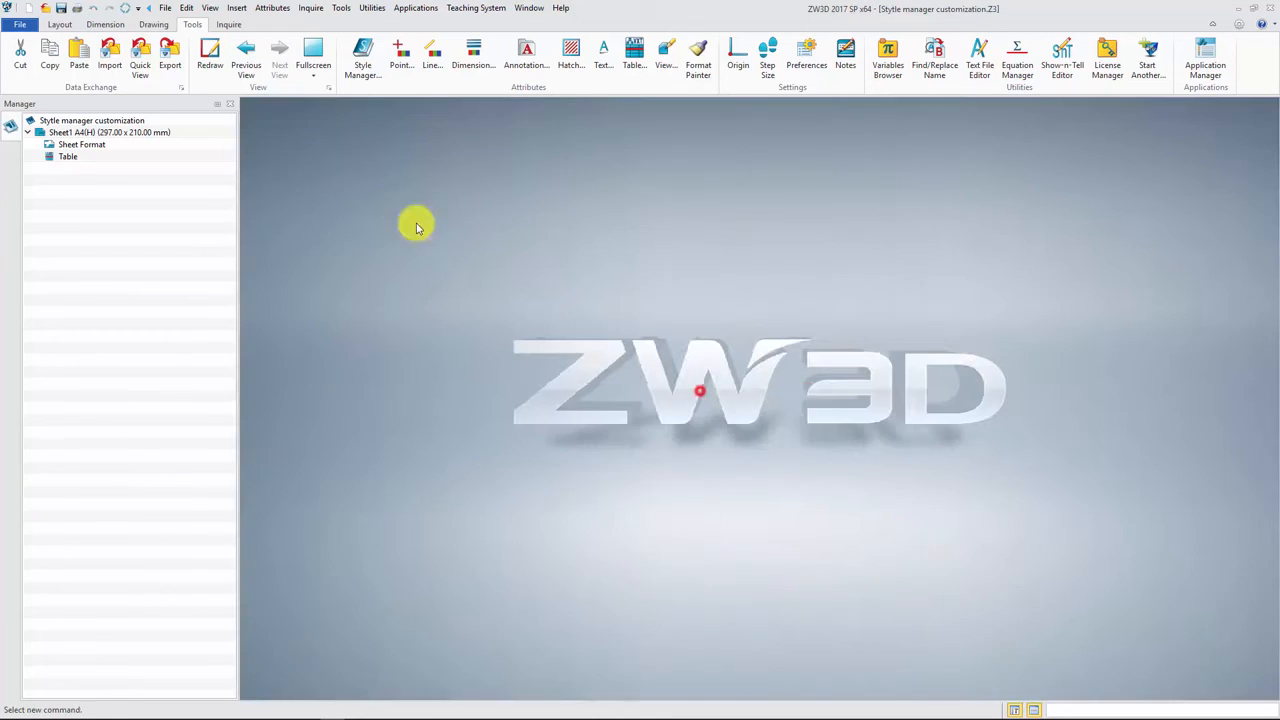
- Open the file Free_Machine_Vise.Z3 and its Free_Machine_Vise assembly
left_click(49, 52)
left_click(507, 257)
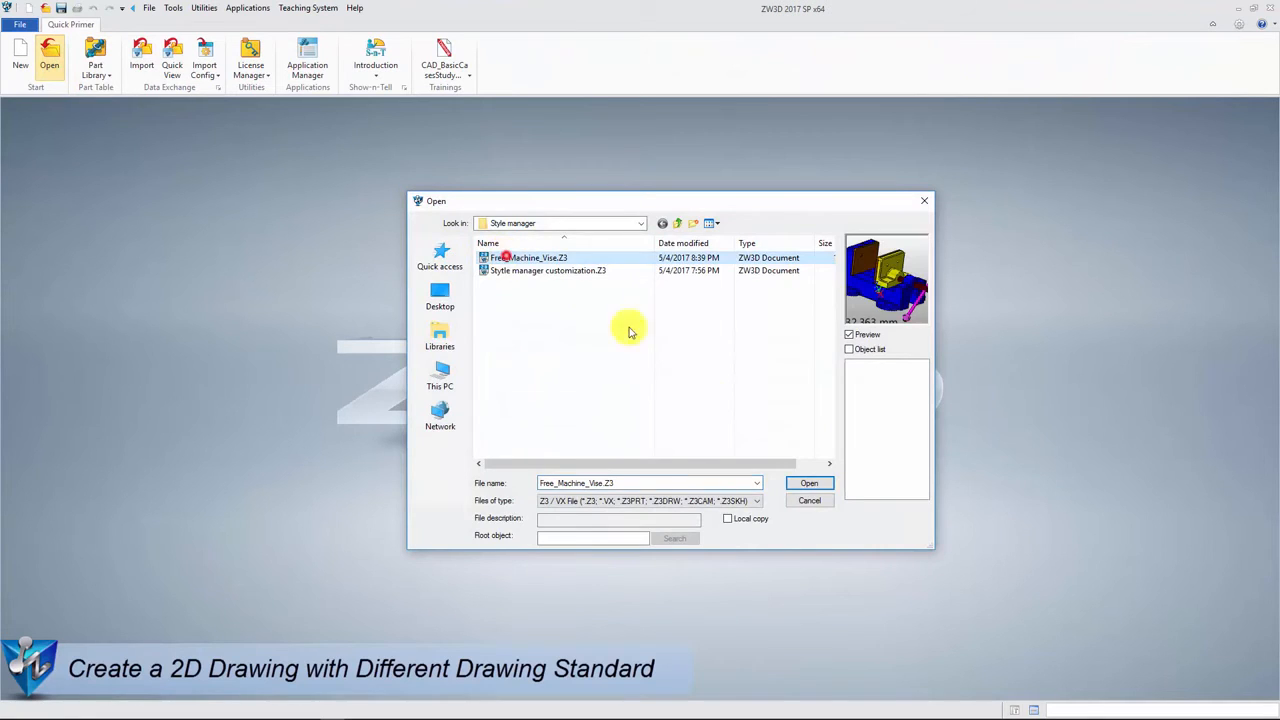
left_click(808, 484)
double_click(110, 209)
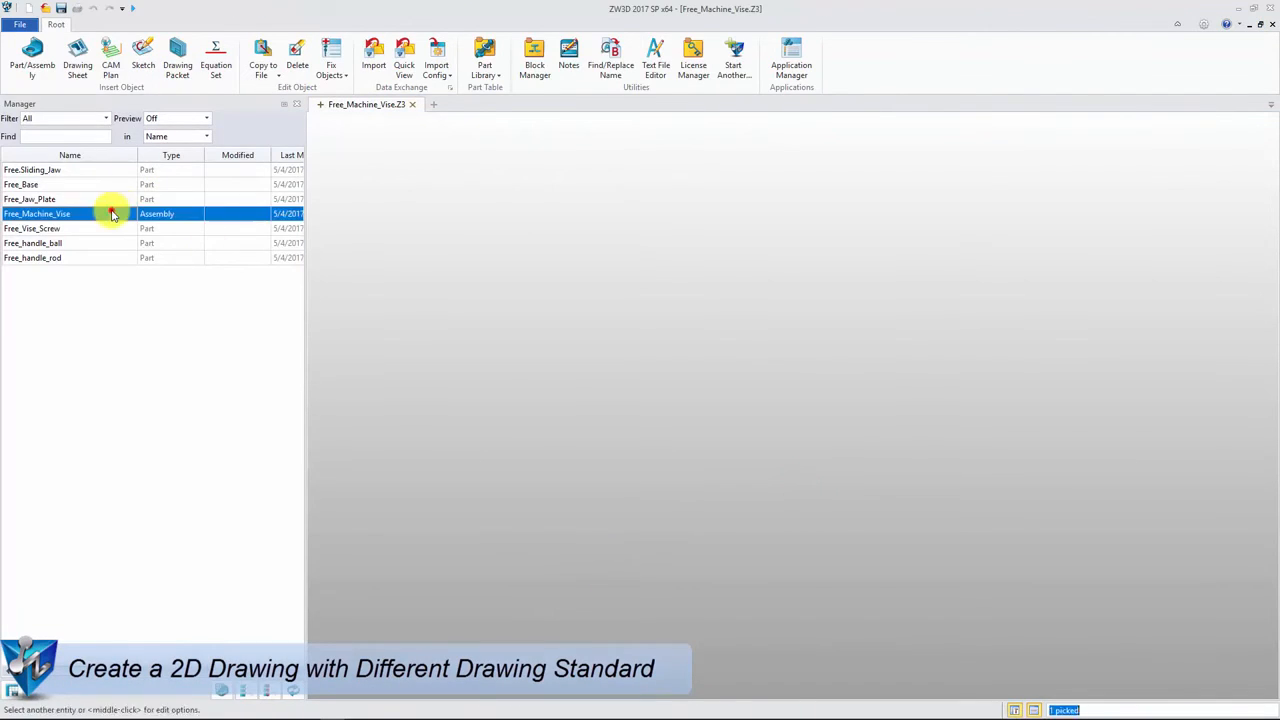
- Create a 2D sheet from the vise assembly and cancel the automatic view placement
right_click_drag(568, 642, 591, 617)
right_click(591, 617)
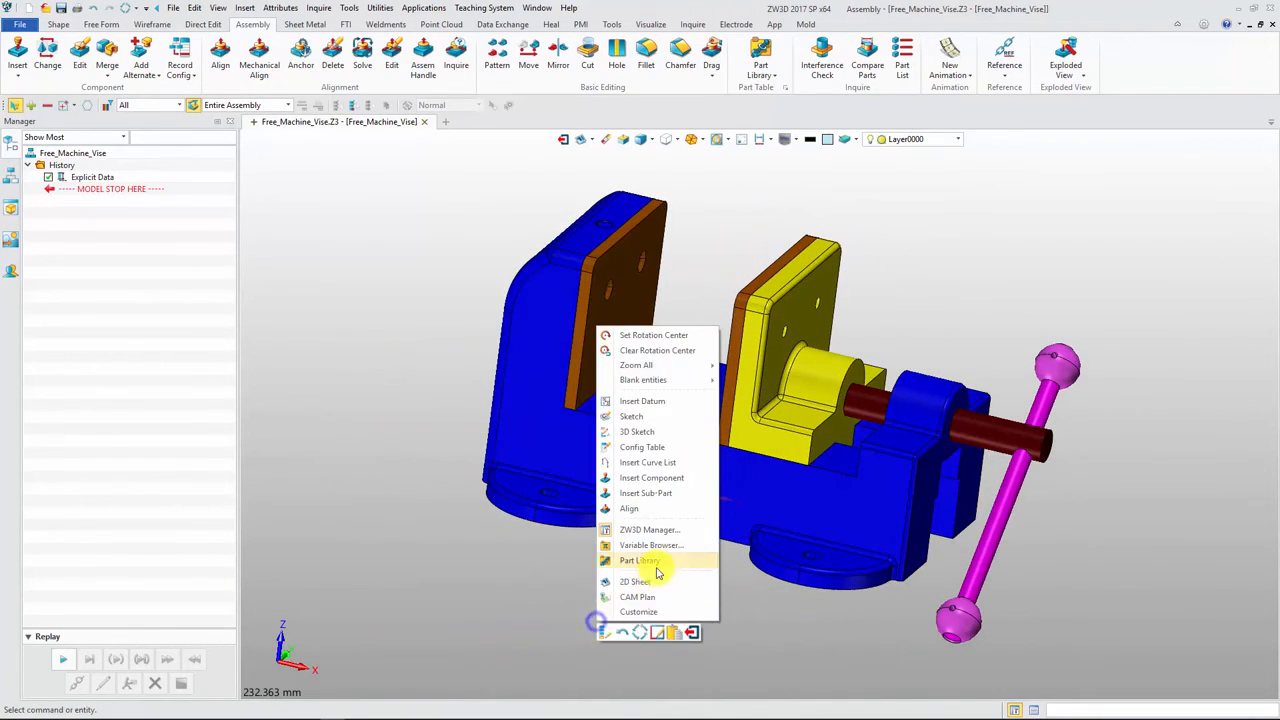
left_click(653, 584)
left_click(613, 481)
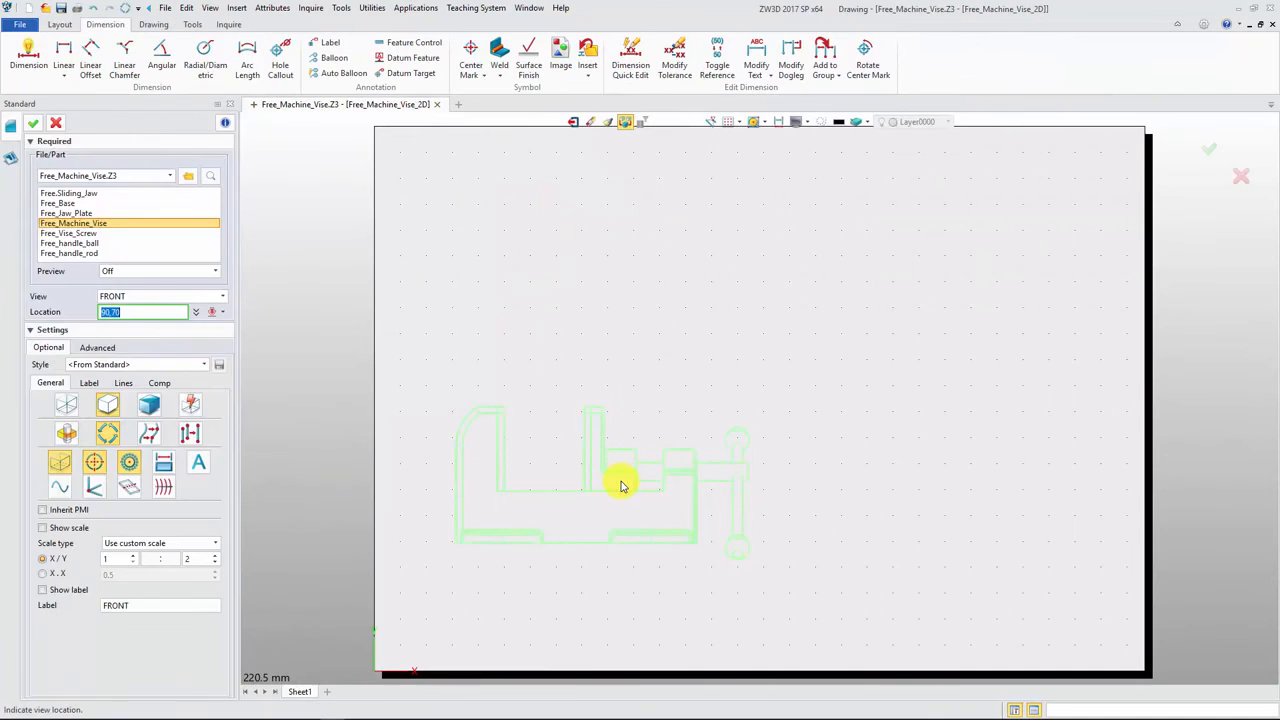
key("Escape")
- Check in the Style Manager which drafting standard the new drawing uses
left_click(192, 24)
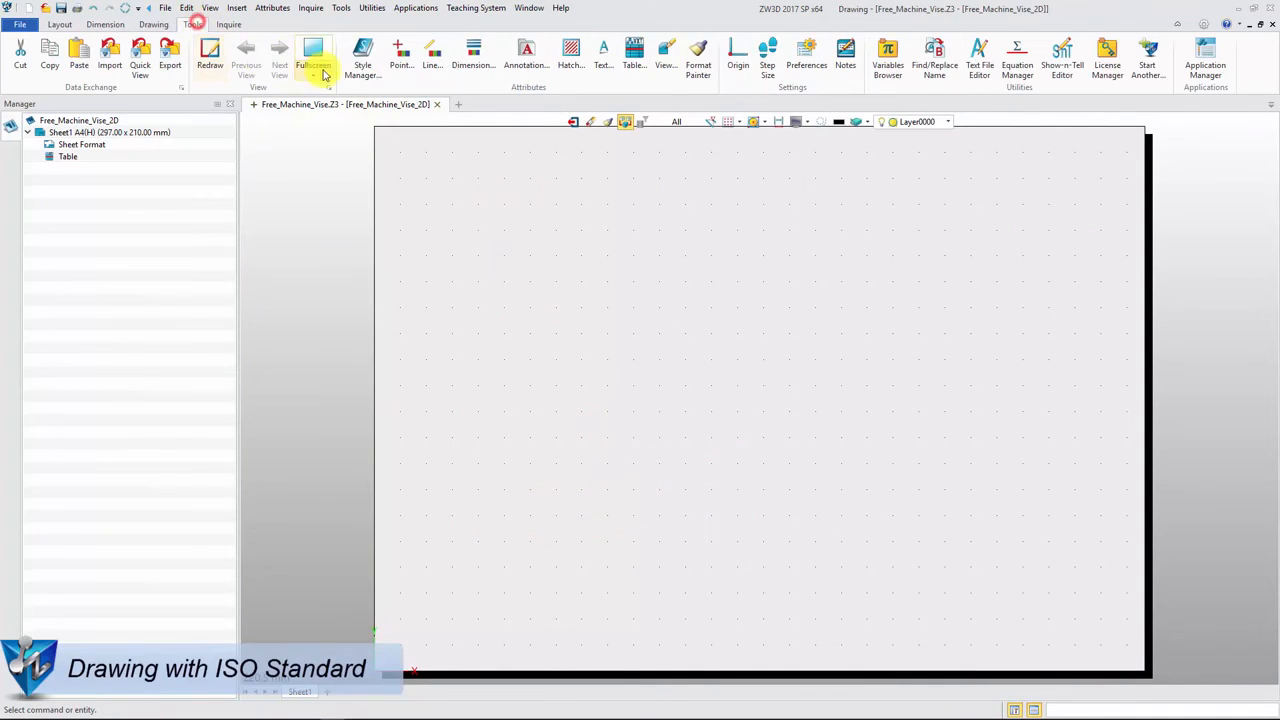
left_click(362, 67)
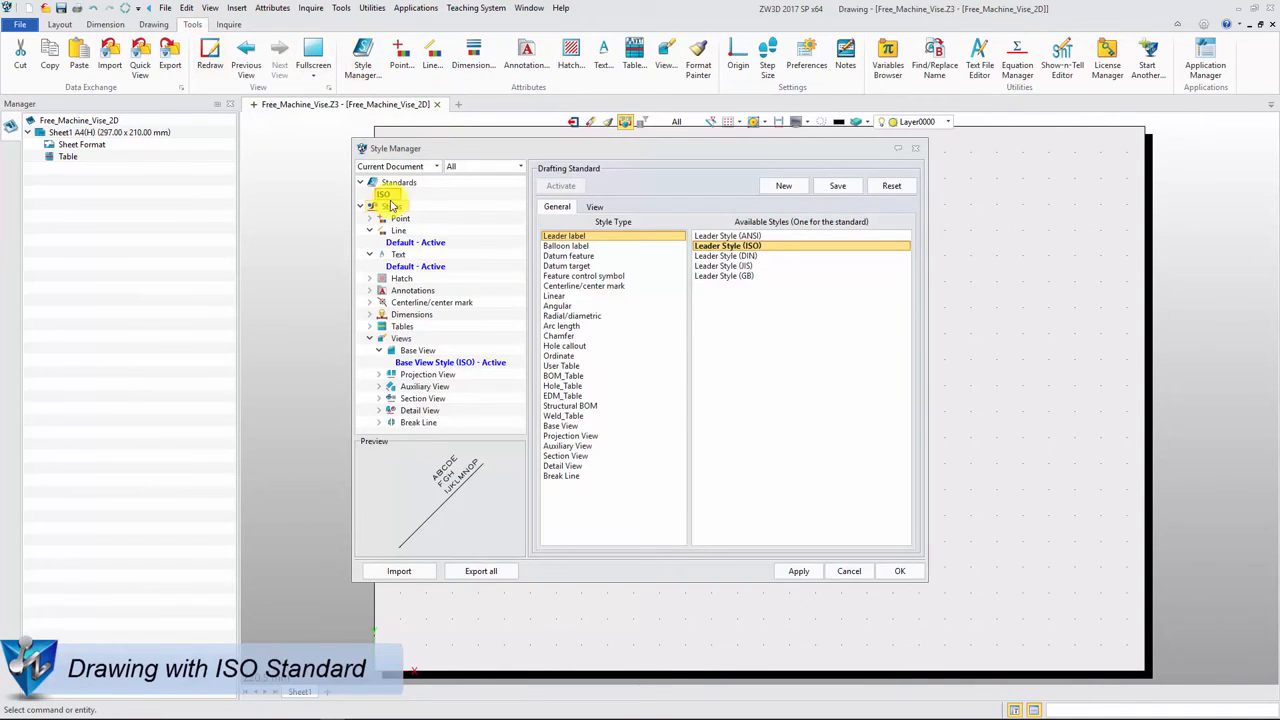
left_click(912, 151)
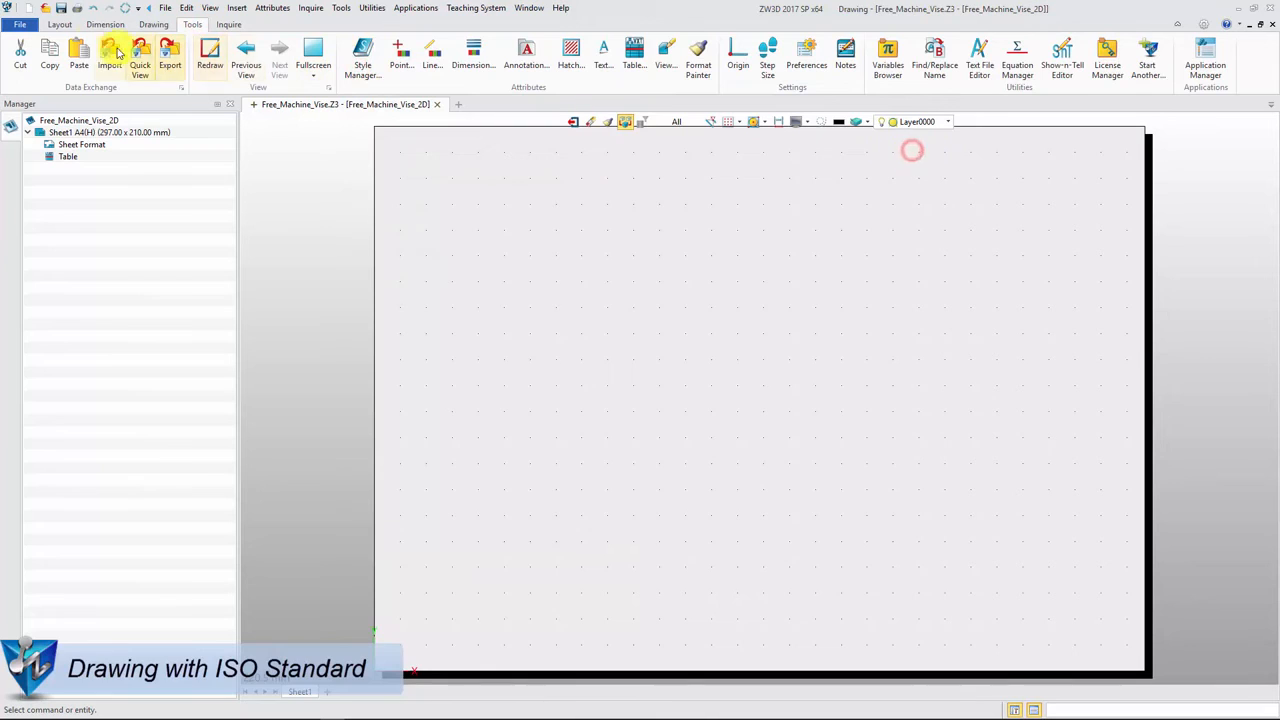
- Place a standard FRONT view of Free_Machine_Vise near the middle of Sheet1, without any projected views
left_click(59, 24)
left_click(57, 55)
left_click(95, 225)
left_click(715, 420)
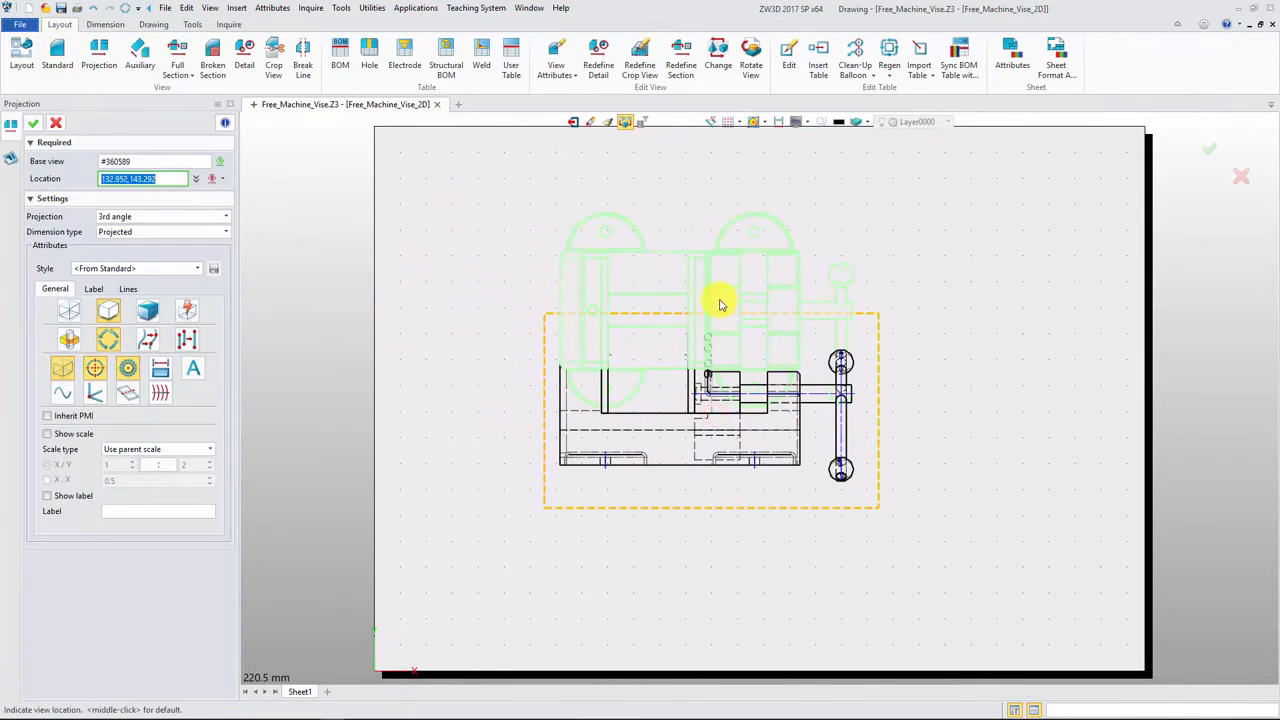
middle_click(714, 300)
- Dimension the jaw opening above the front view and the vise body's overall height on its left side
left_click(100, 24)
left_click(28, 52)
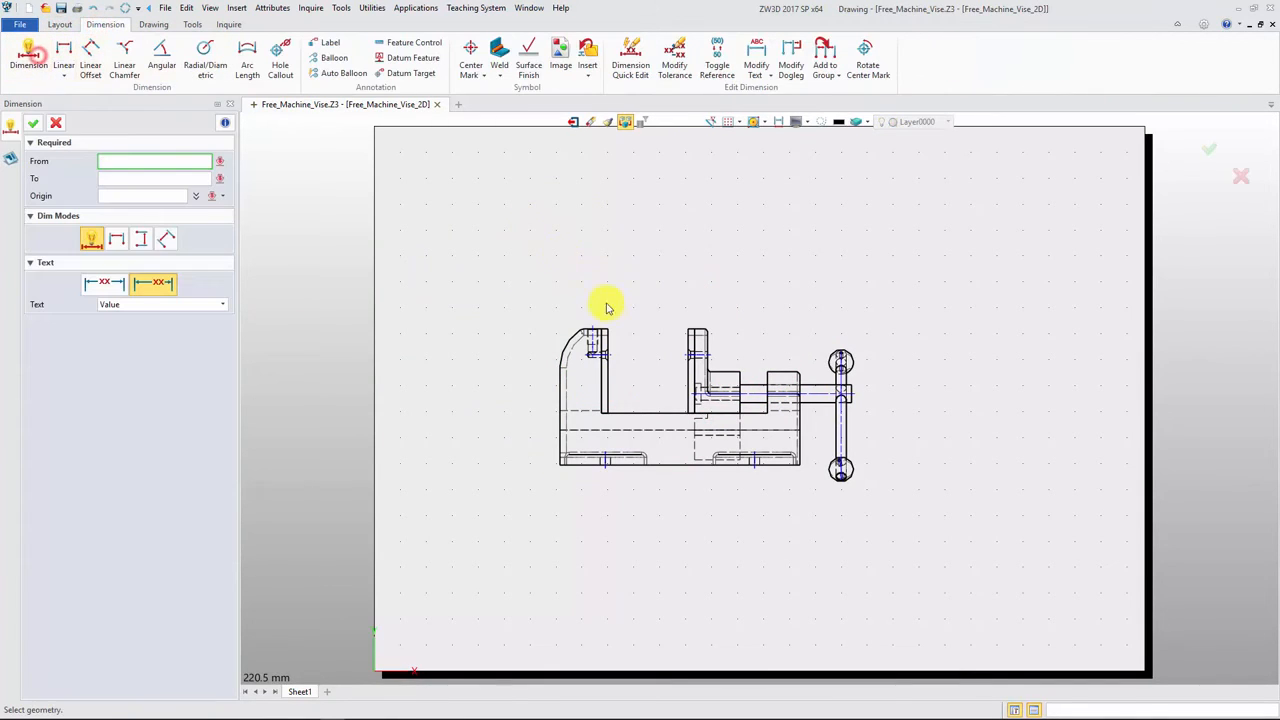
left_click(610, 330)
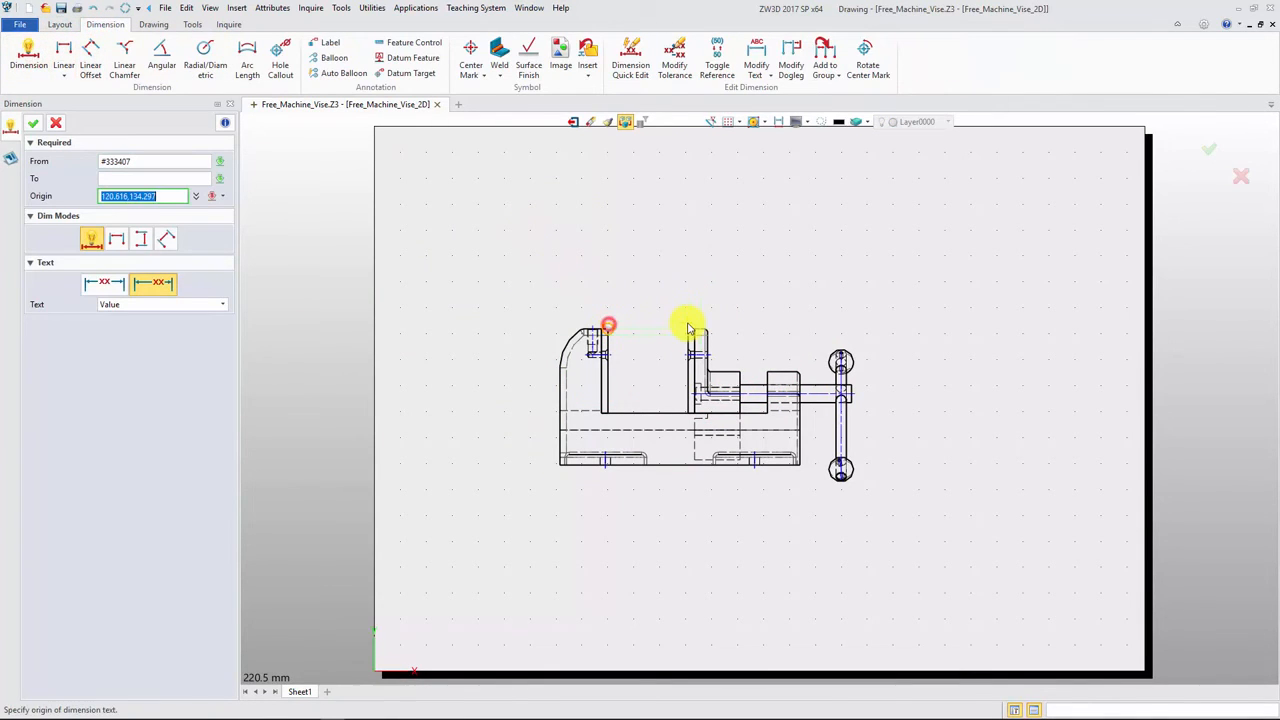
left_click(646, 247)
left_click(583, 330)
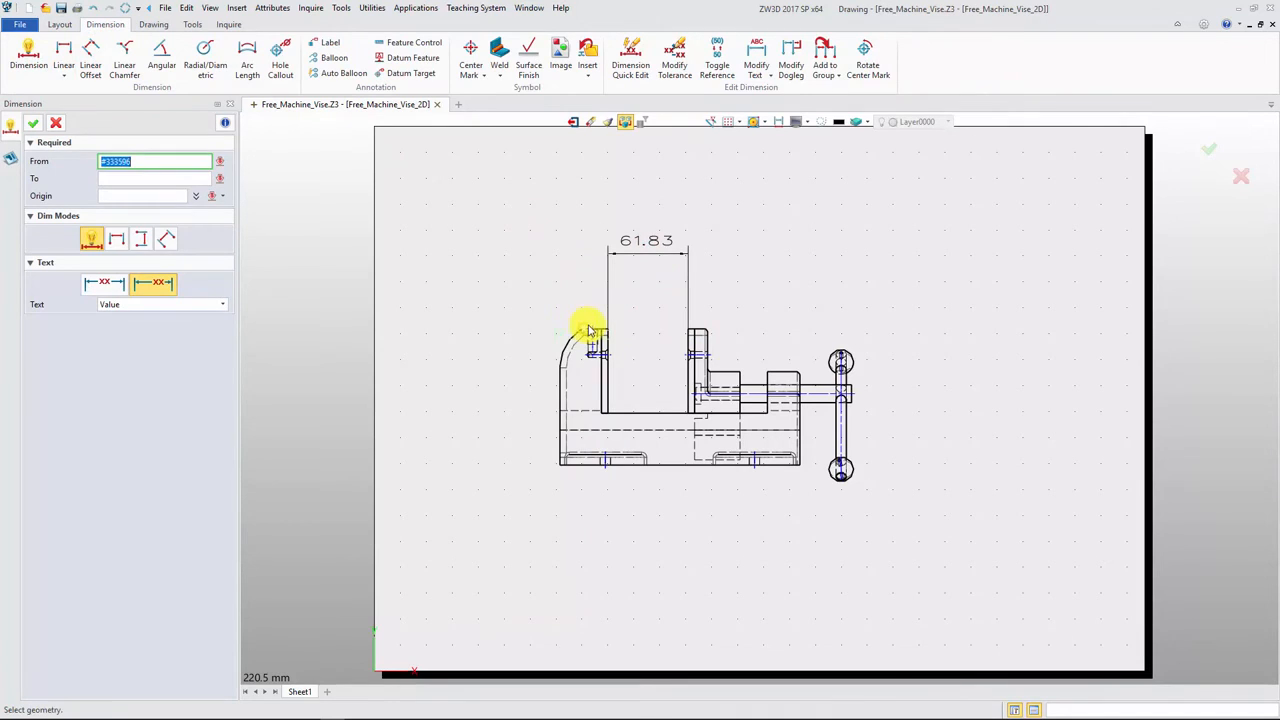
left_click(580, 455)
left_click(514, 405)
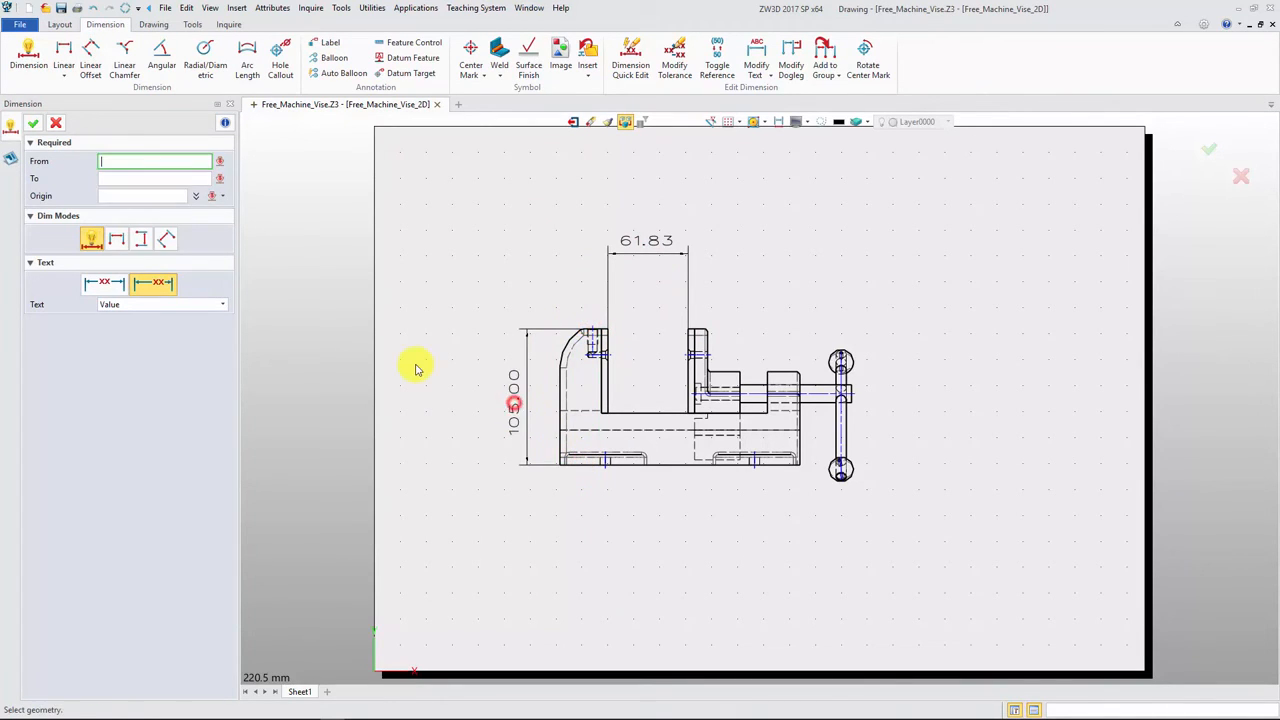
key("Escape")
- Add a second sheet and activate the customization standard from the styles listed under All (with local)
left_click(335, 692)
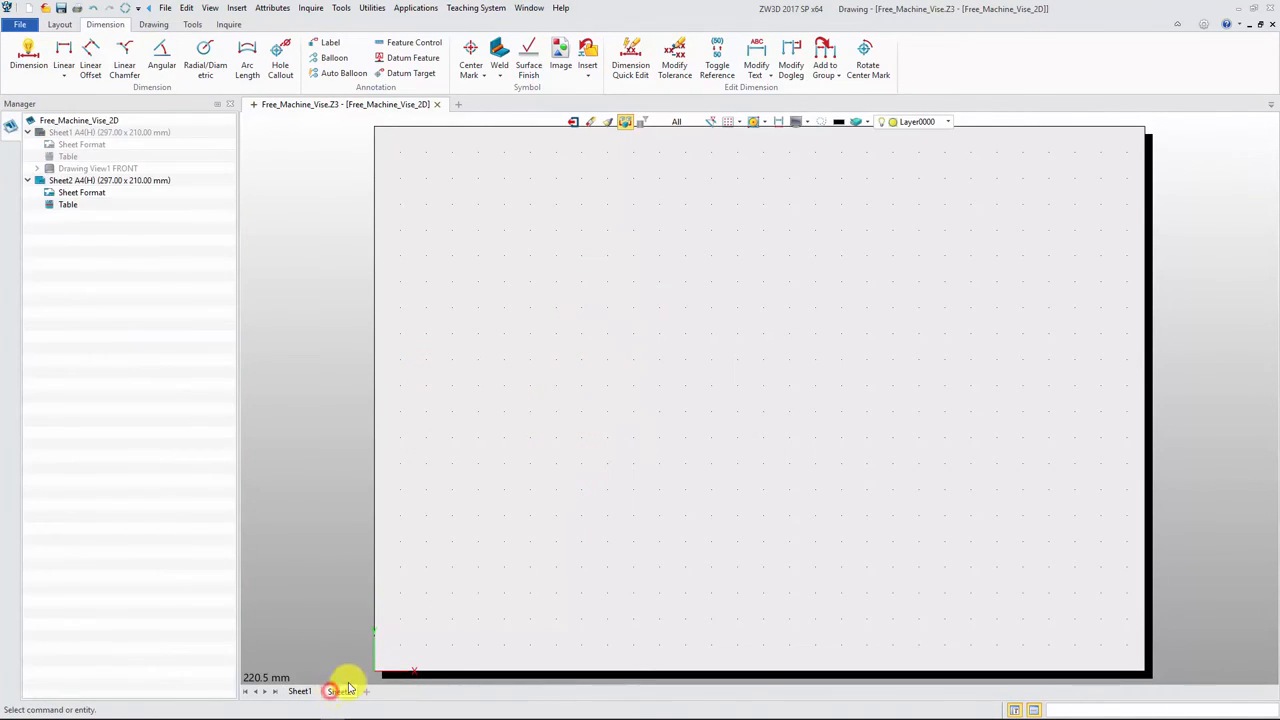
left_click(192, 24)
left_click(363, 67)
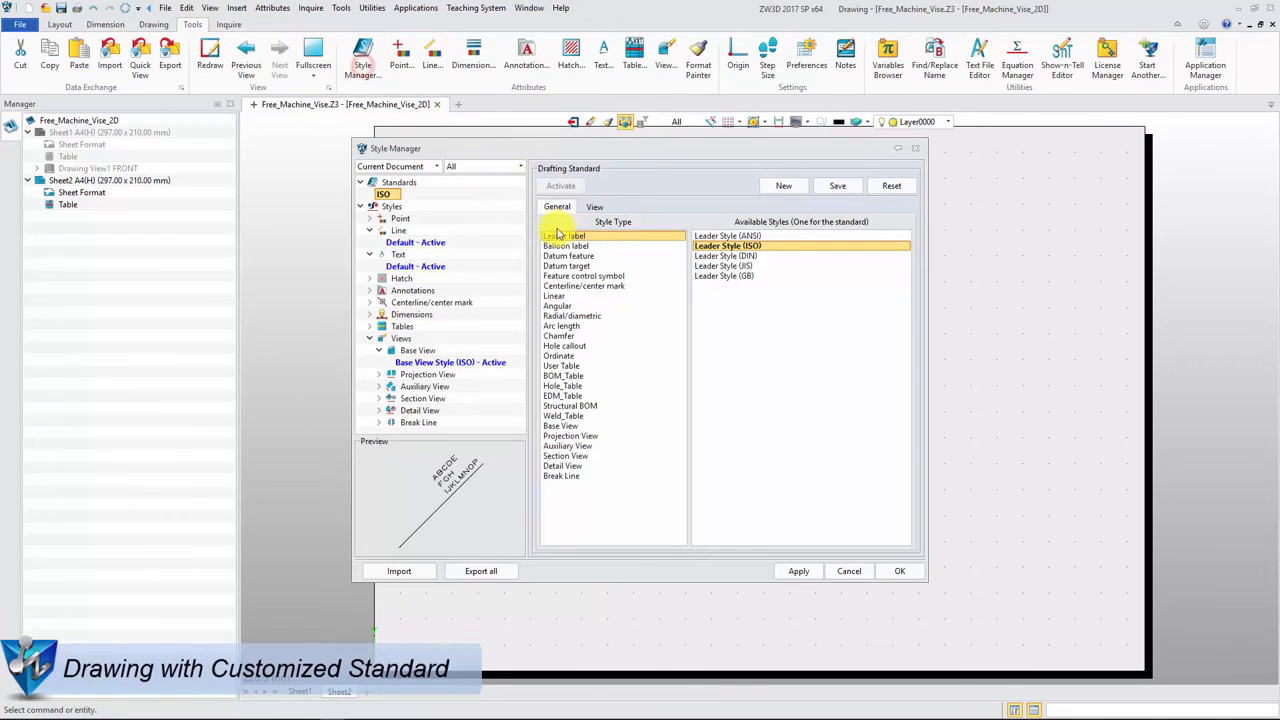
left_click(430, 166)
left_click(428, 199)
left_click(411, 256)
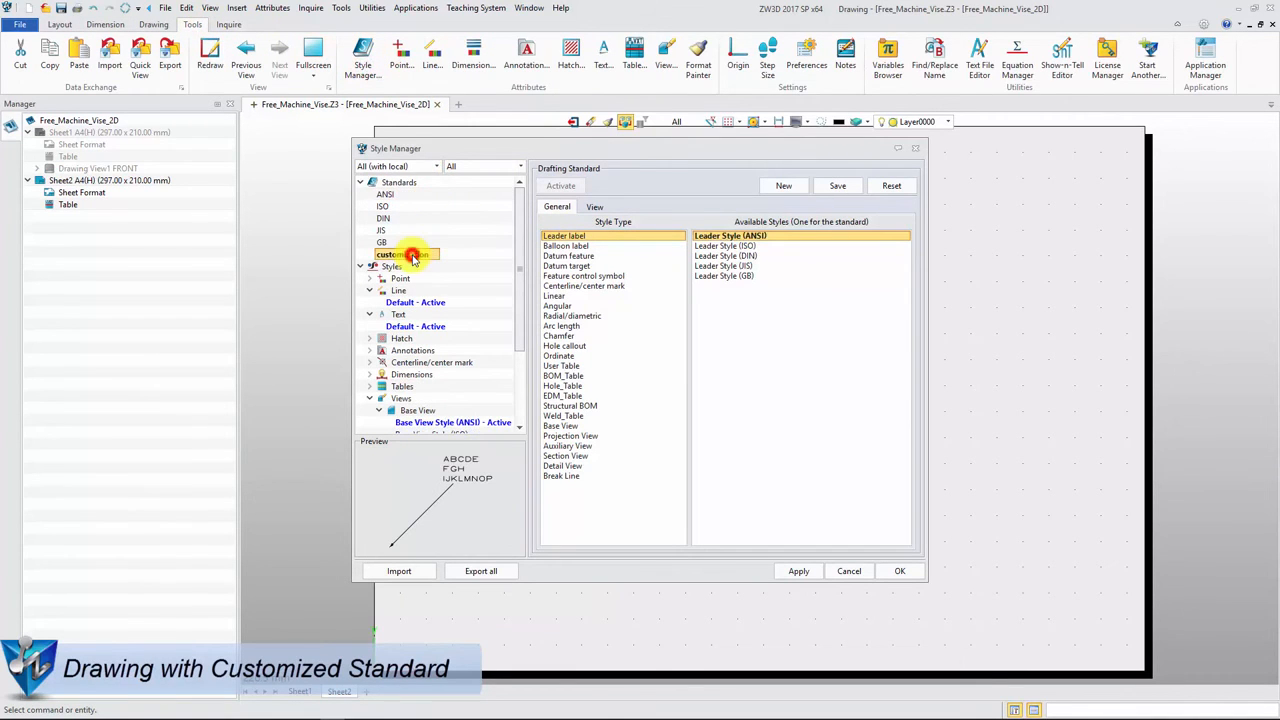
left_click(800, 572)
left_click(900, 572)
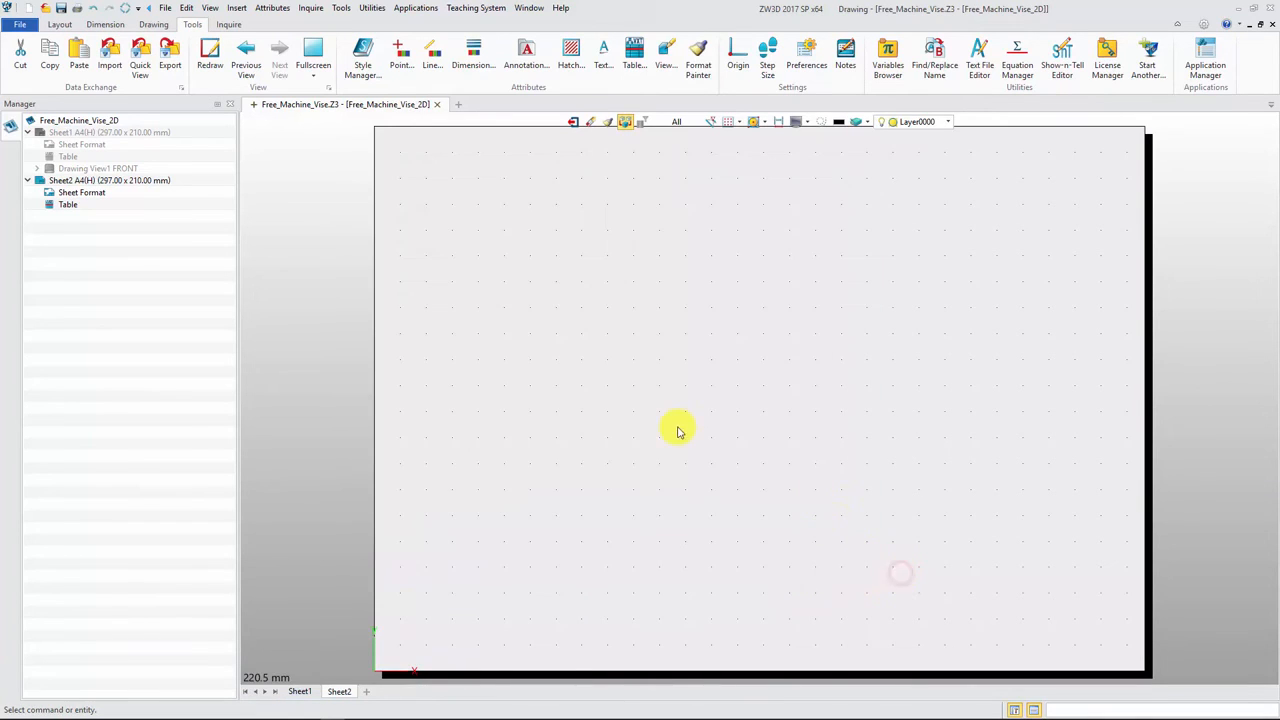
- Check the scale in the sheet attributes of Sheet2
right_click(95, 180)
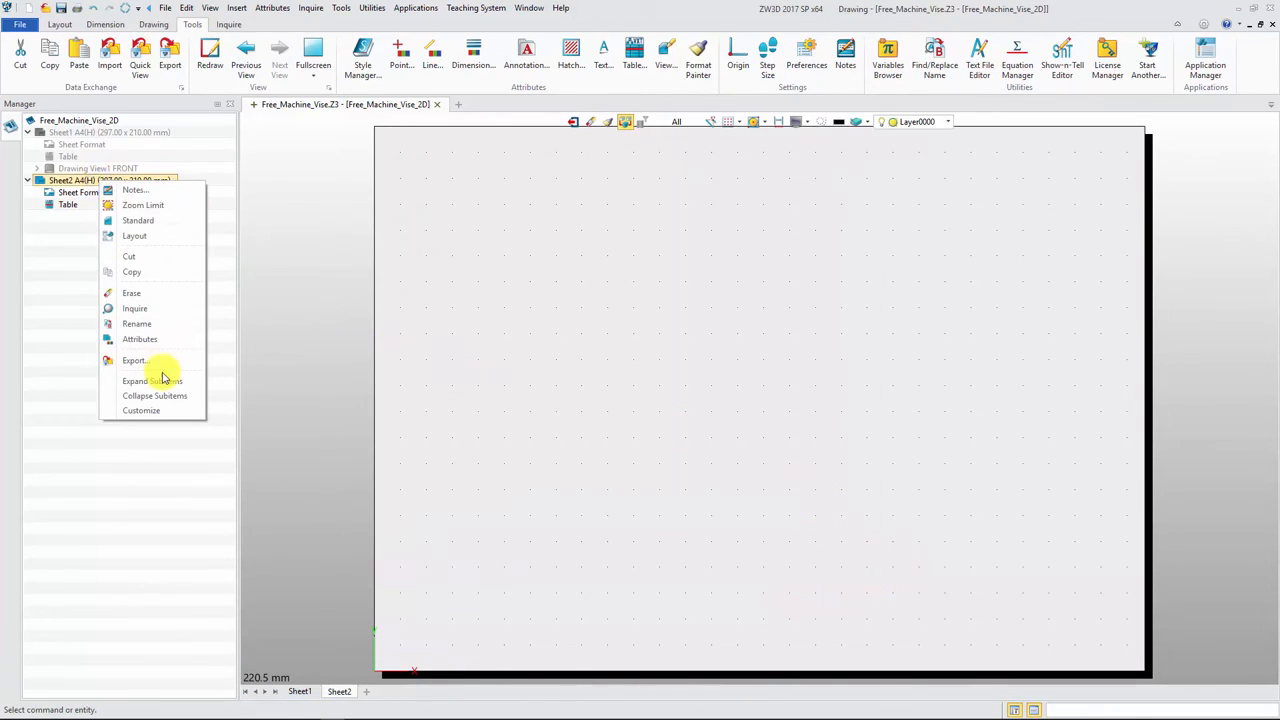
left_click(162, 341)
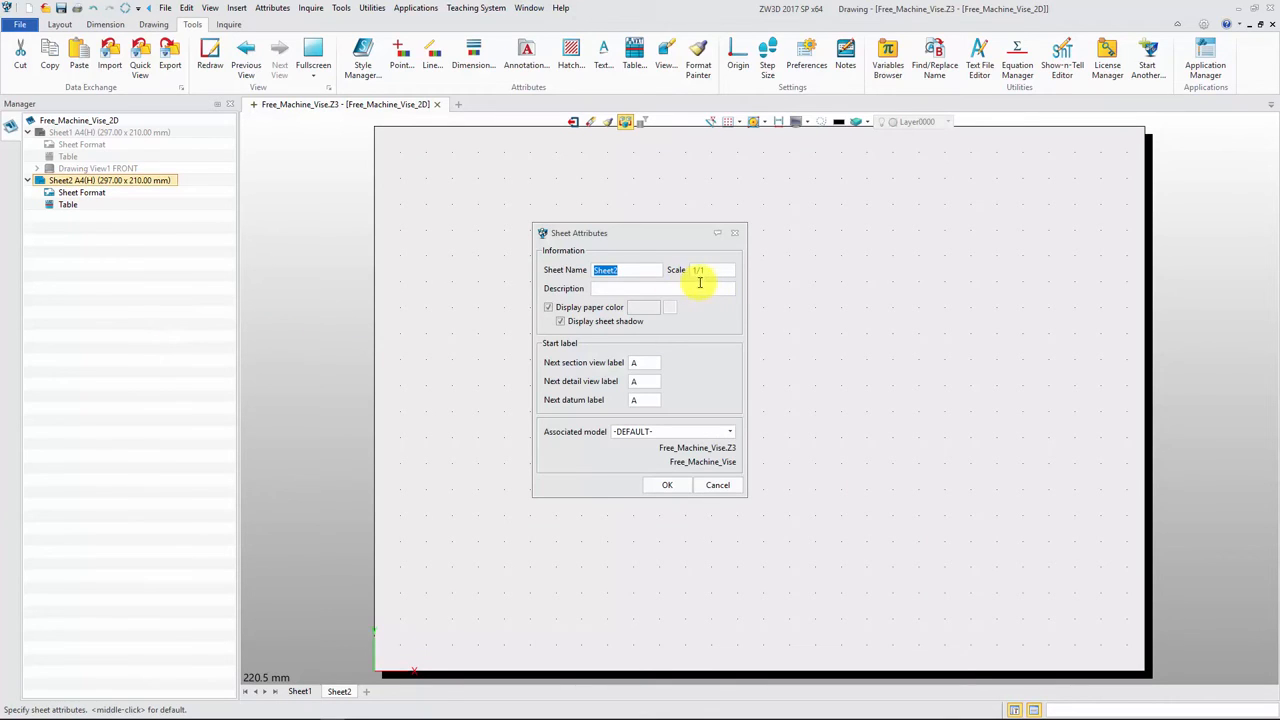
left_click(735, 234)
- Place a standard FRONT view of Free_Machine_Vise with its label and scale in the middle of Sheet2
left_click(59, 24)
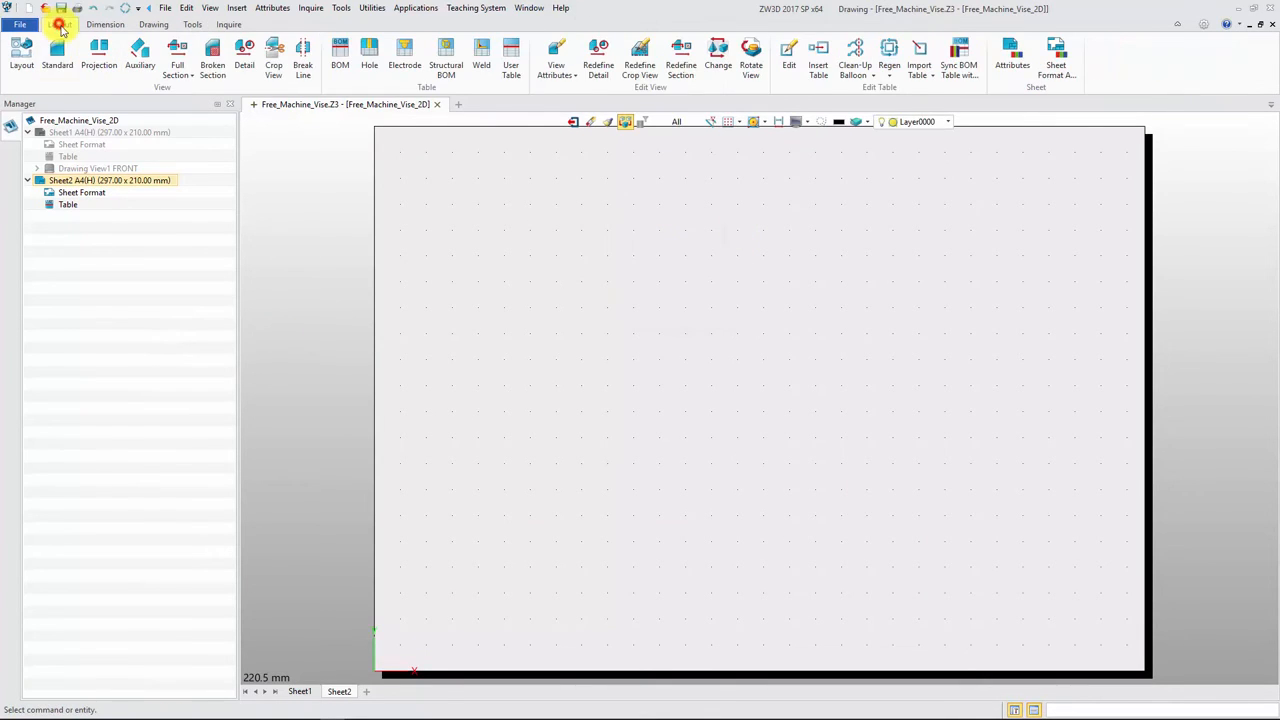
left_click(57, 57)
left_click(93, 223)
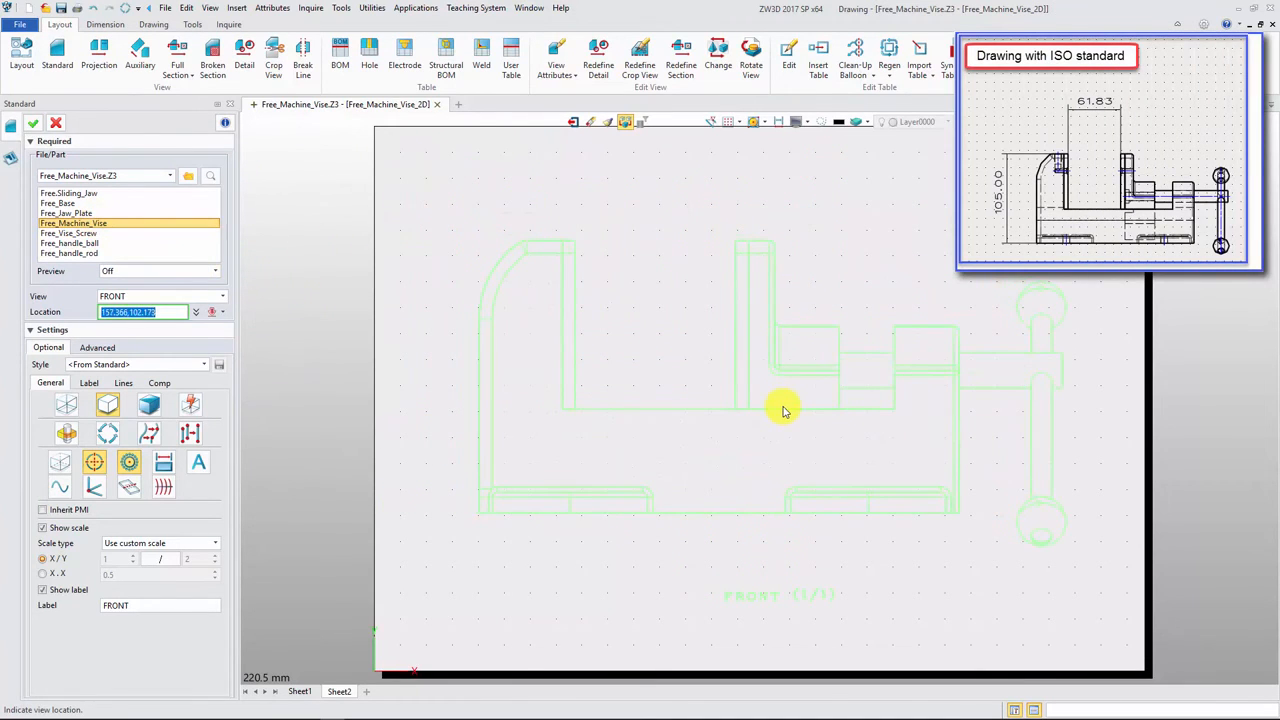
left_click(782, 410)
left_click(57, 122)
- Dimension the jaw opening and the vise body's overall height on the Sheet2 front view
left_click(106, 24)
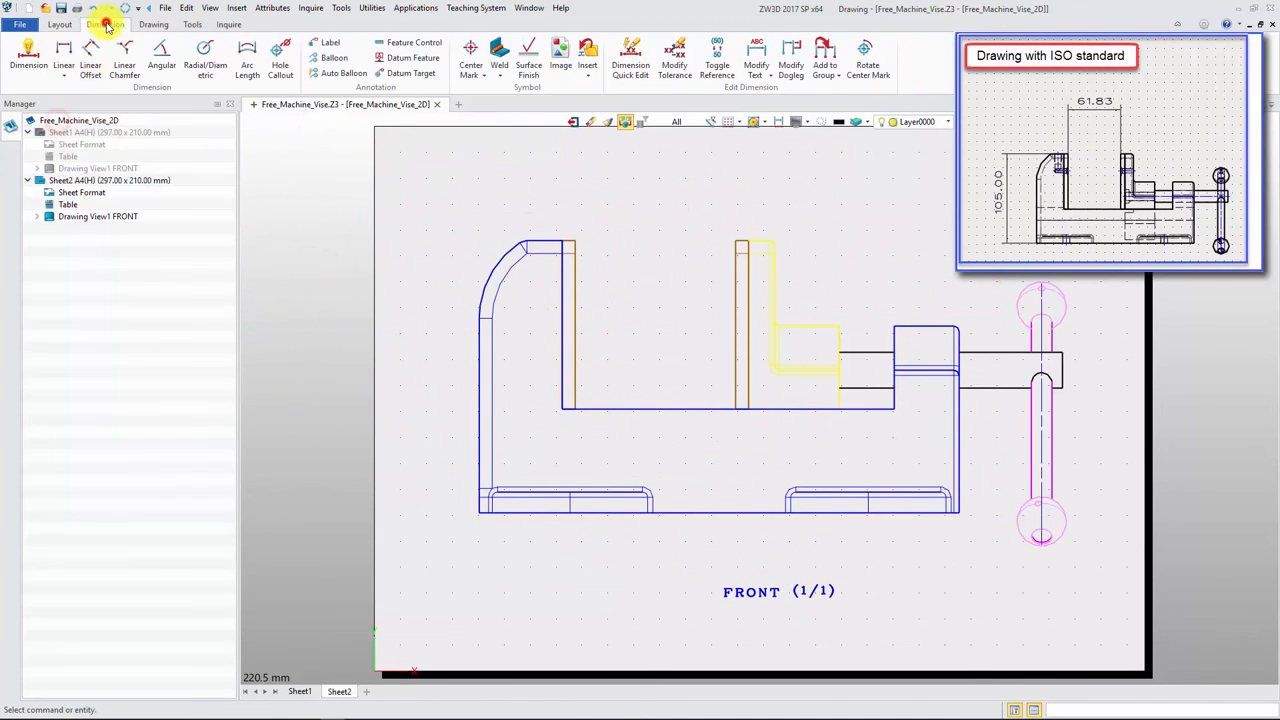
left_click(28, 55)
left_click(578, 243)
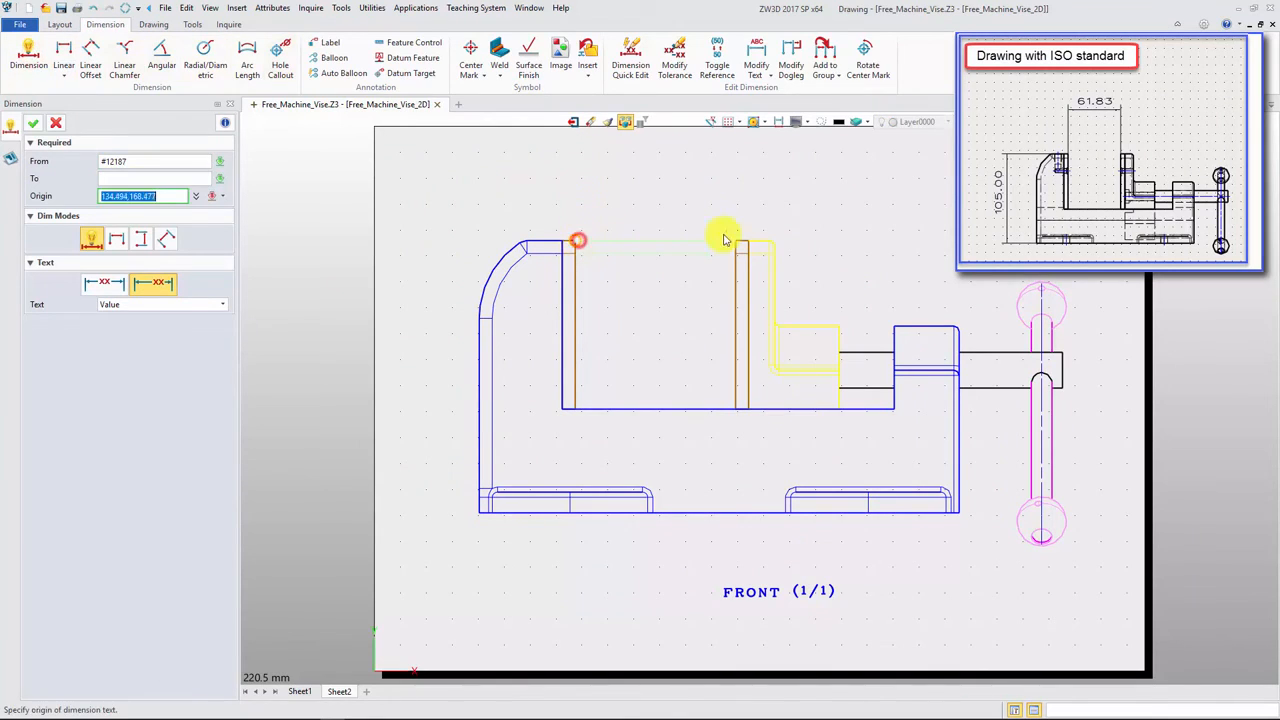
left_click(655, 185)
left_click(527, 243)
left_click(512, 510)
left_click(428, 380)
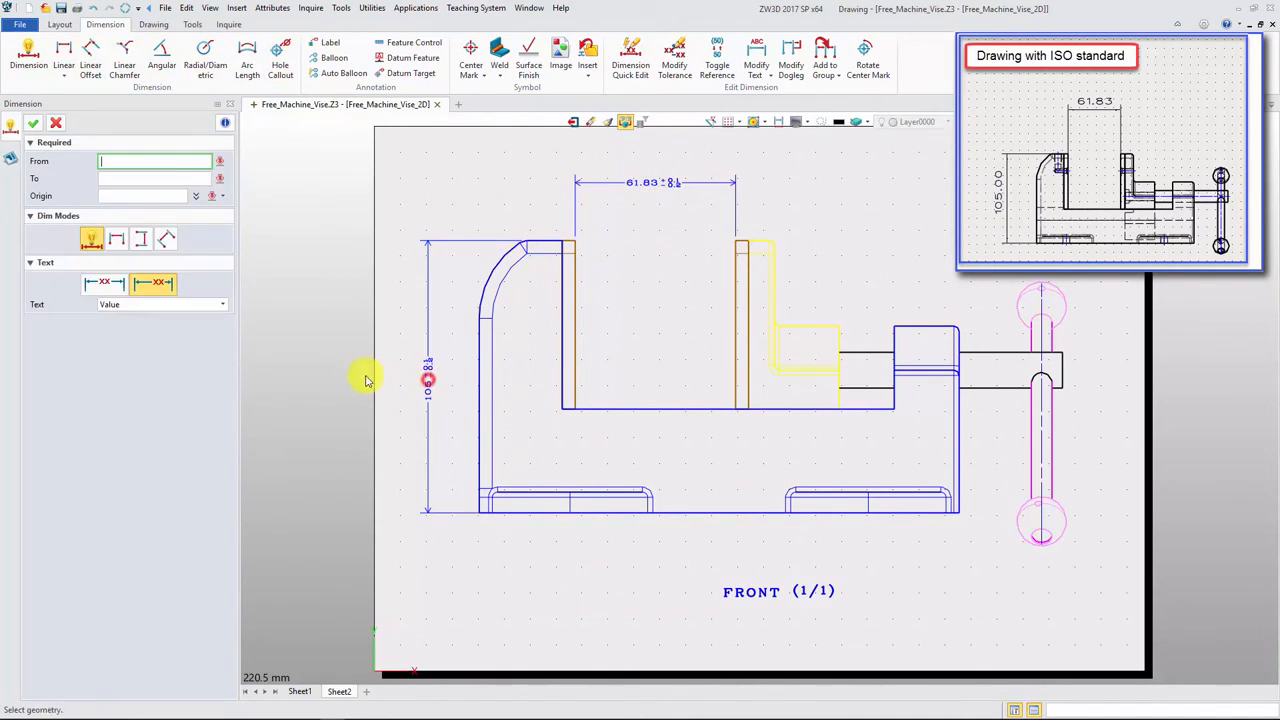
key("Escape")
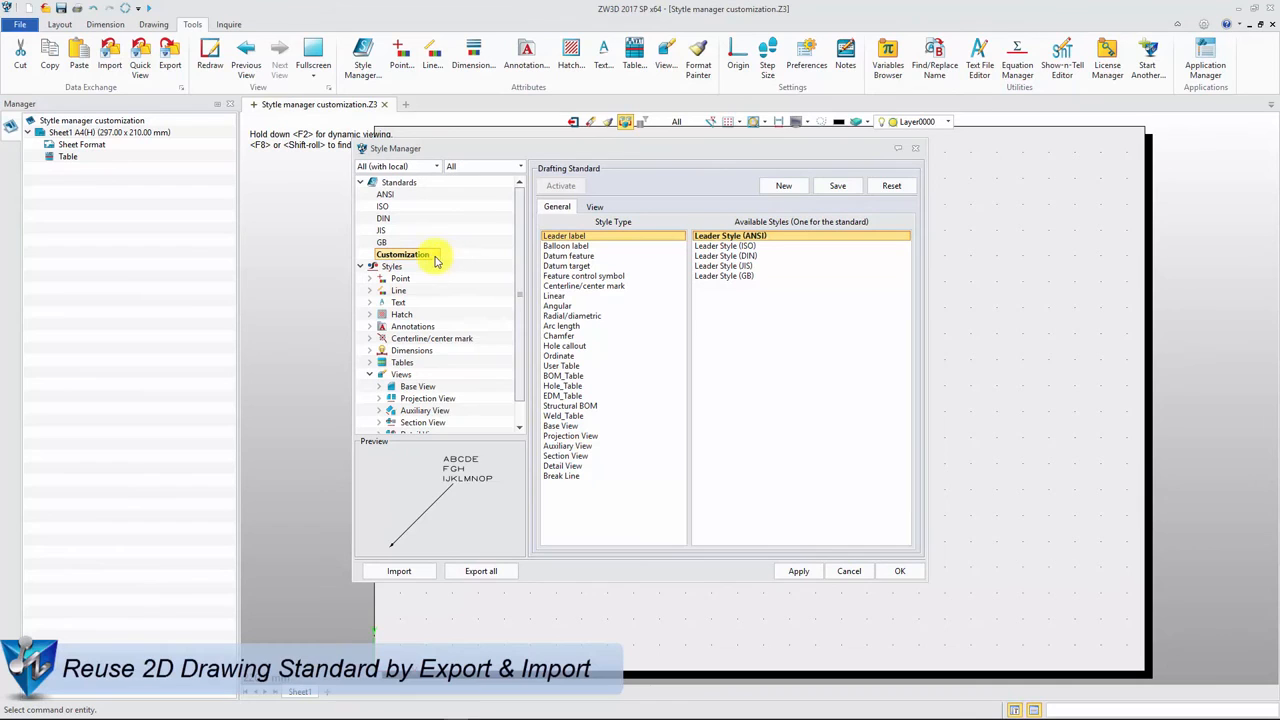
- Export the Customization standard as a style file named Custom in the Style manager folder
right_click(434, 258)
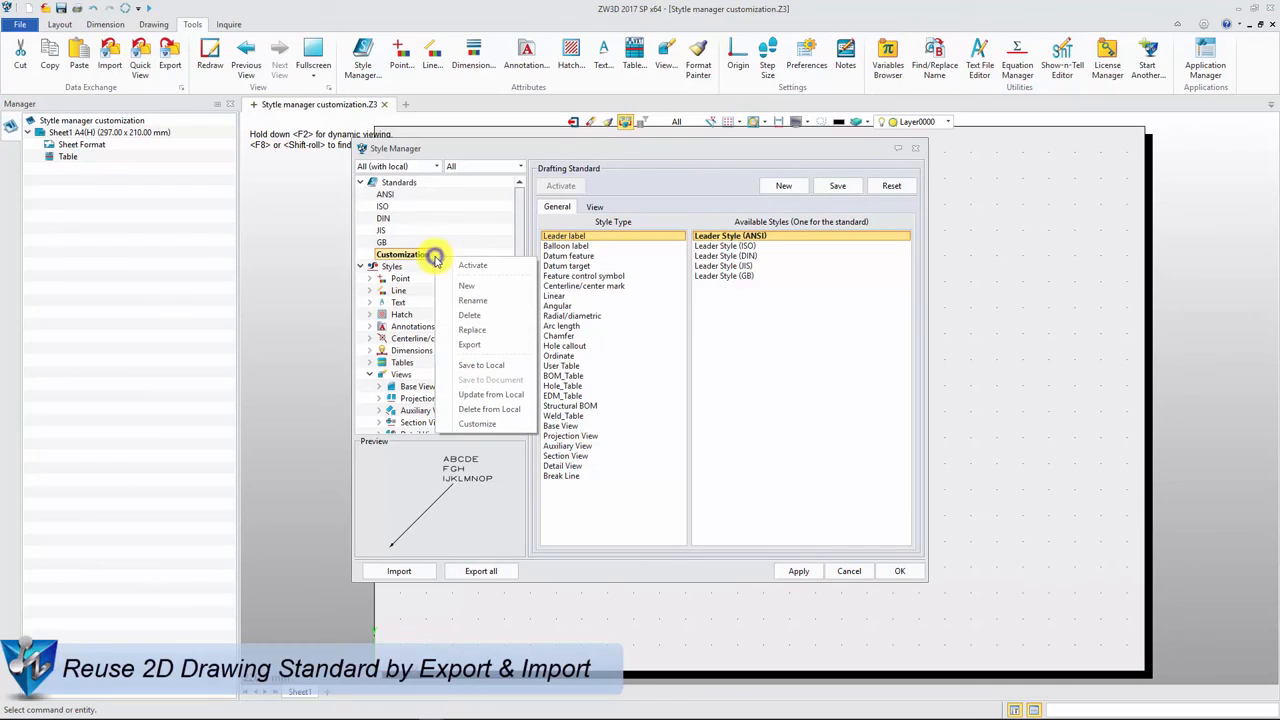
left_click(486, 345)
left_click(620, 498)
left_click_drag(594, 498, 563, 498)
key("BackSpace")
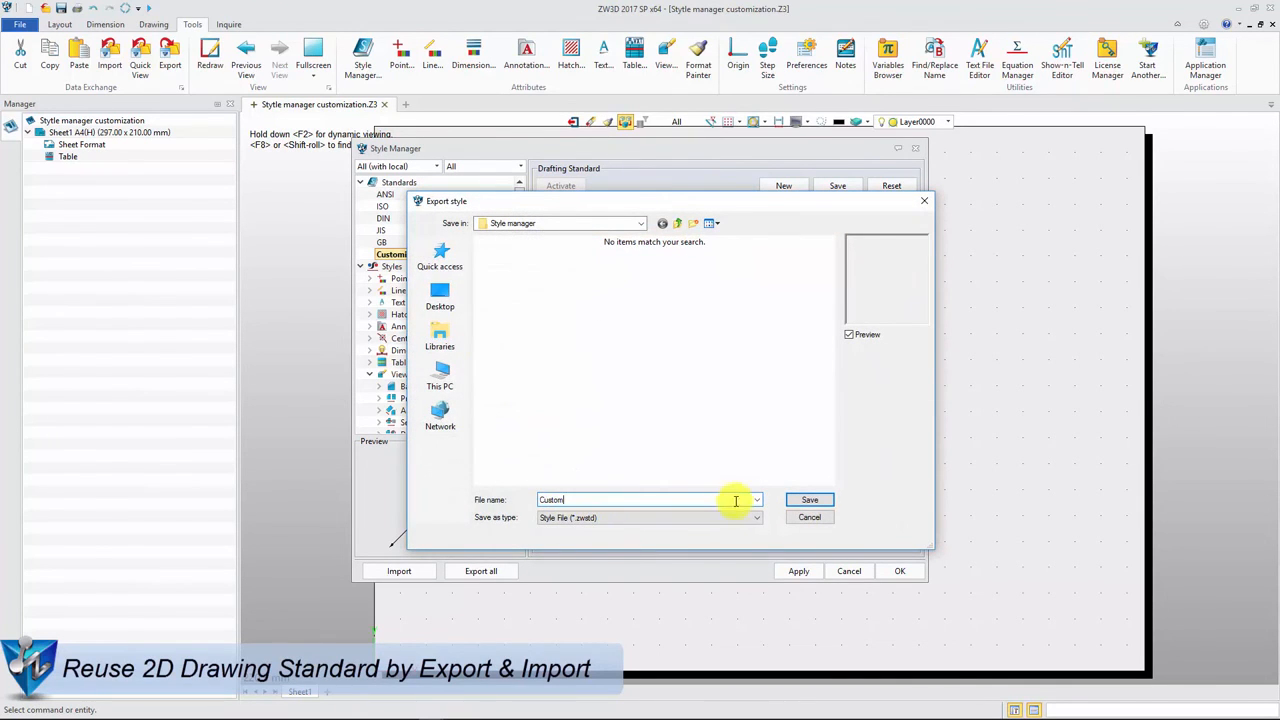
left_click(812, 502)
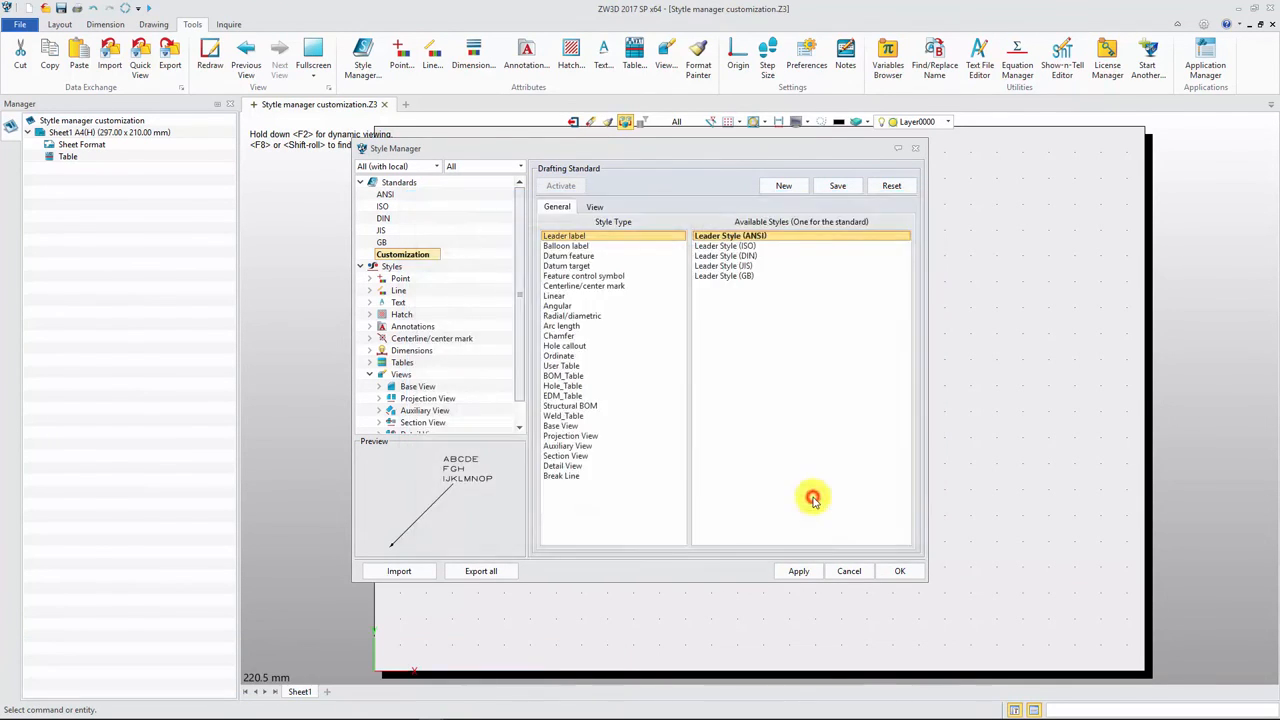
- Import the Custom.zwstd style file and save the imported standard to local
left_click(420, 572)
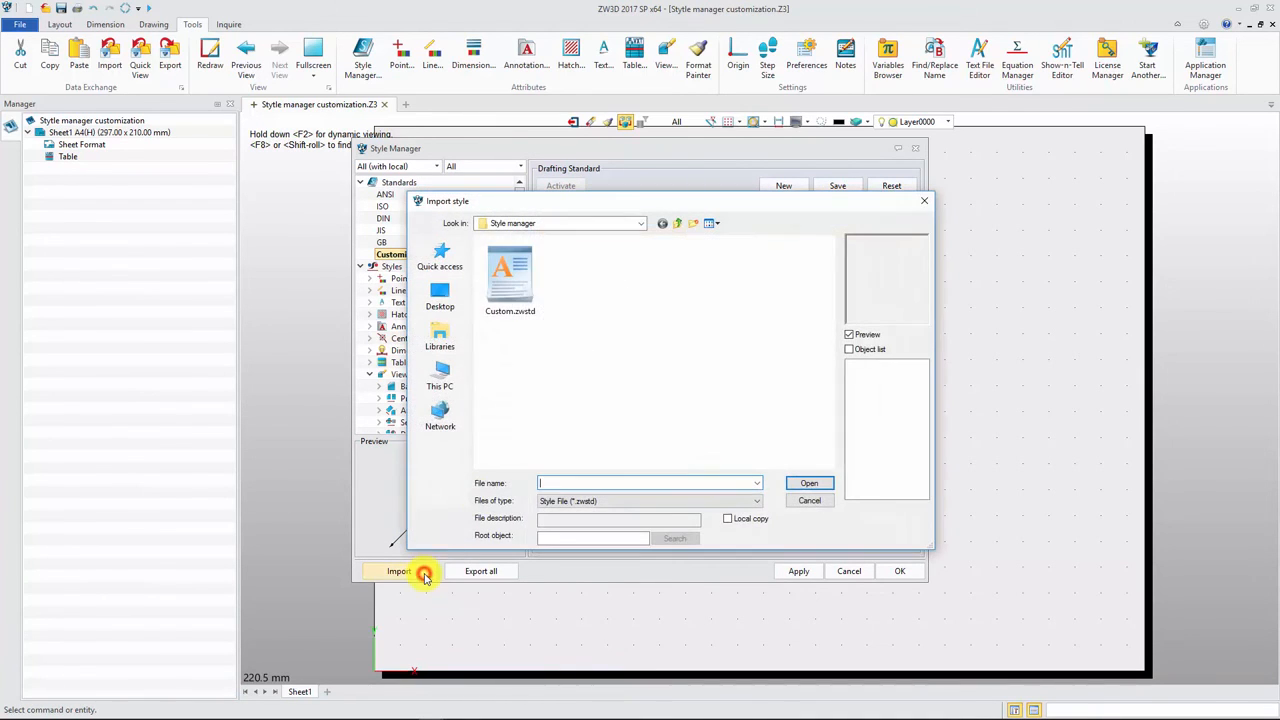
left_click(530, 318)
left_click(808, 484)
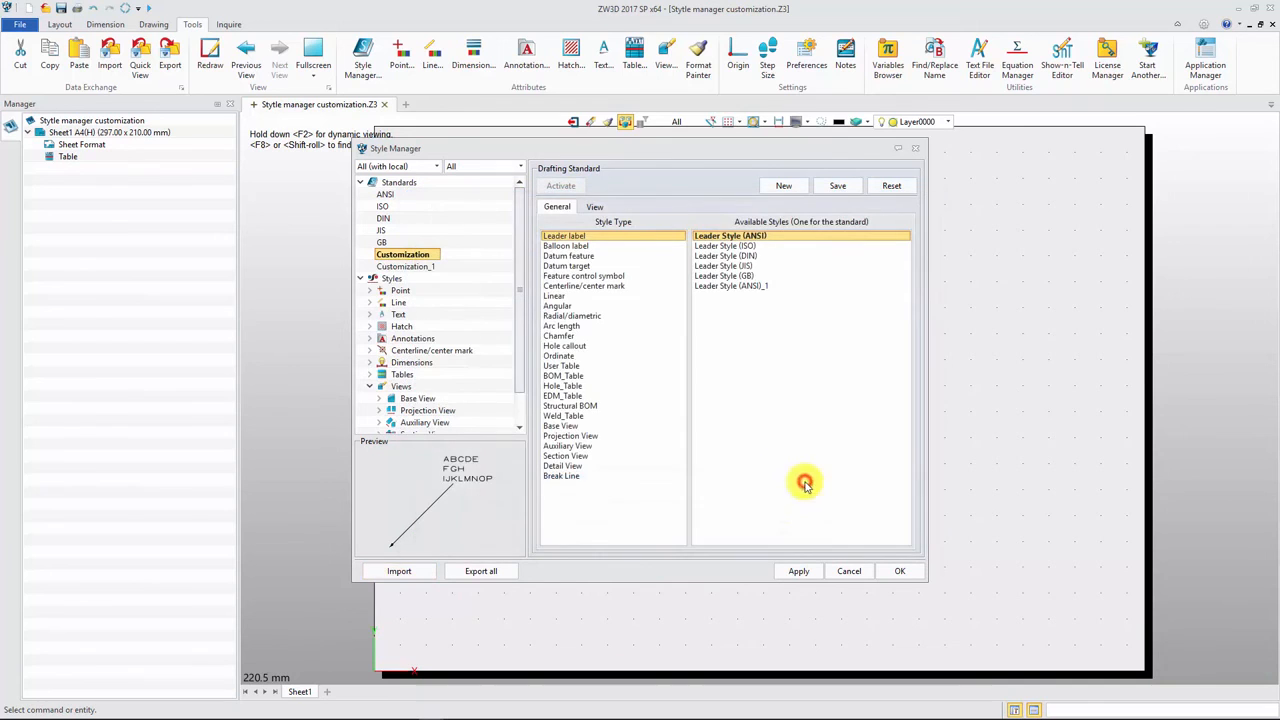
left_click(430, 267)
right_click(430, 267)
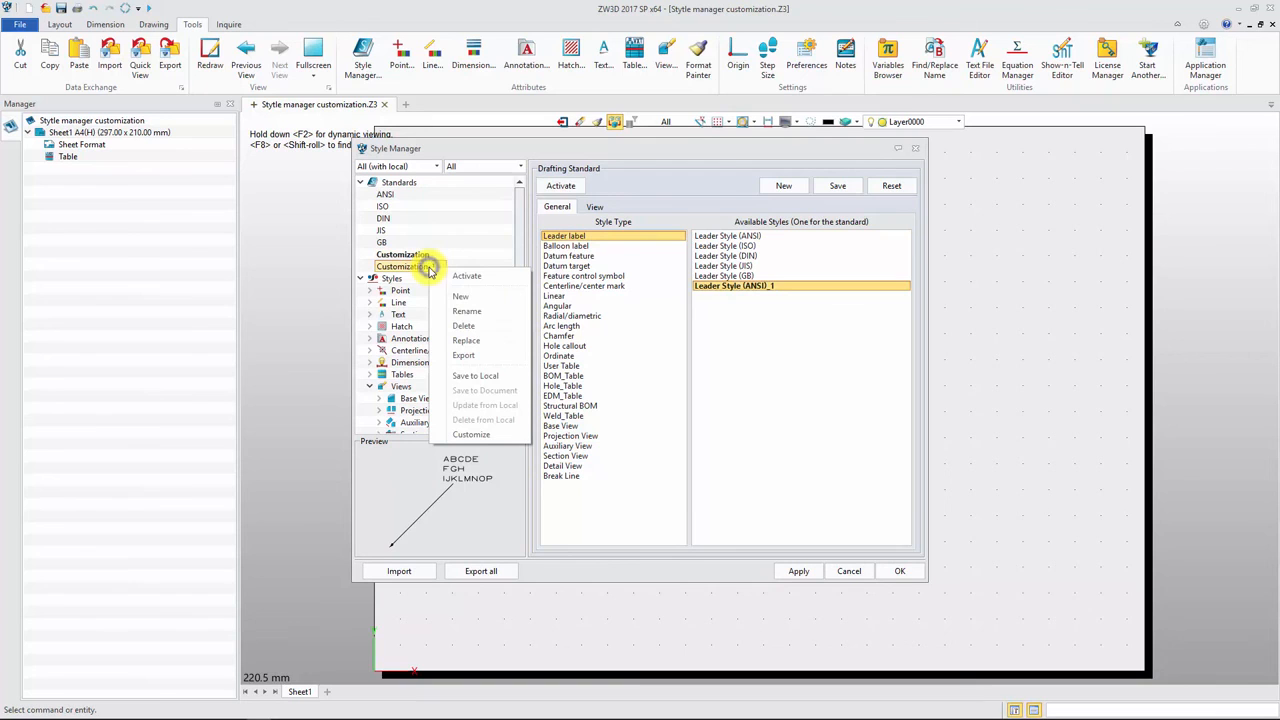
left_click(507, 381)
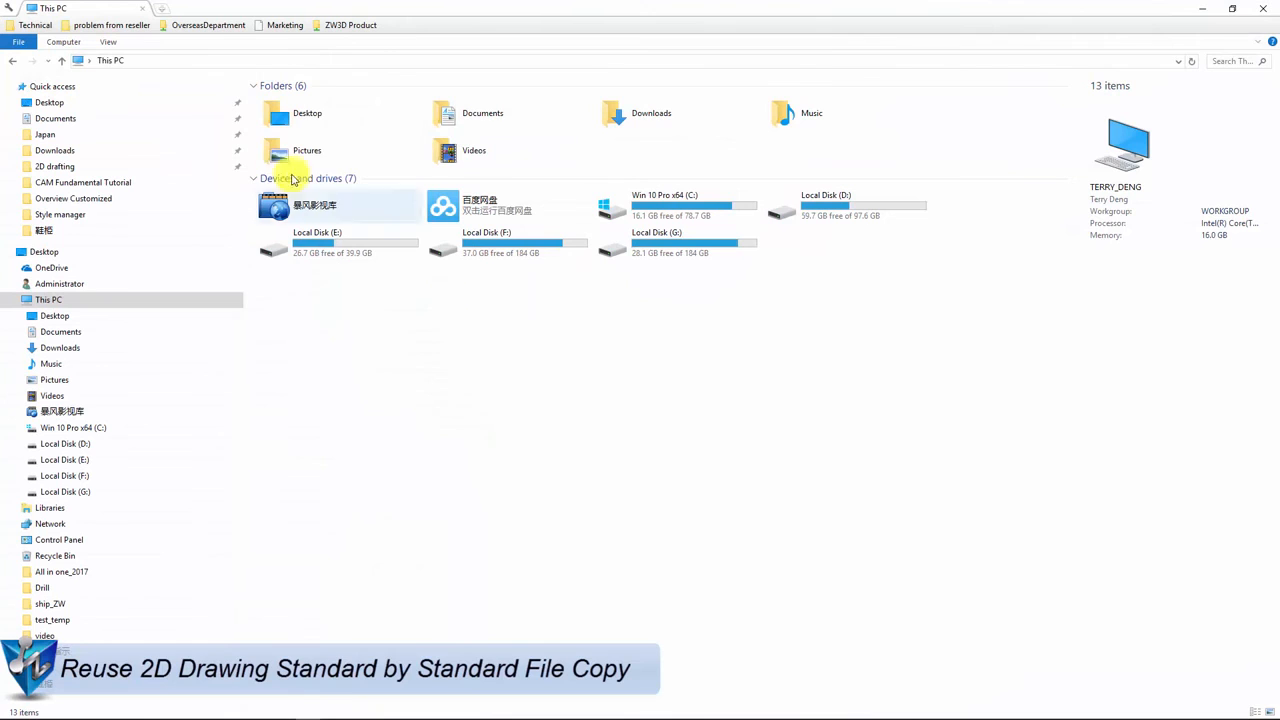
- Switch to File Explorer and open the ZW3D 2017Eng (x64) folder inside %appdata%
left_click(196, 64)
type("%appdata%")
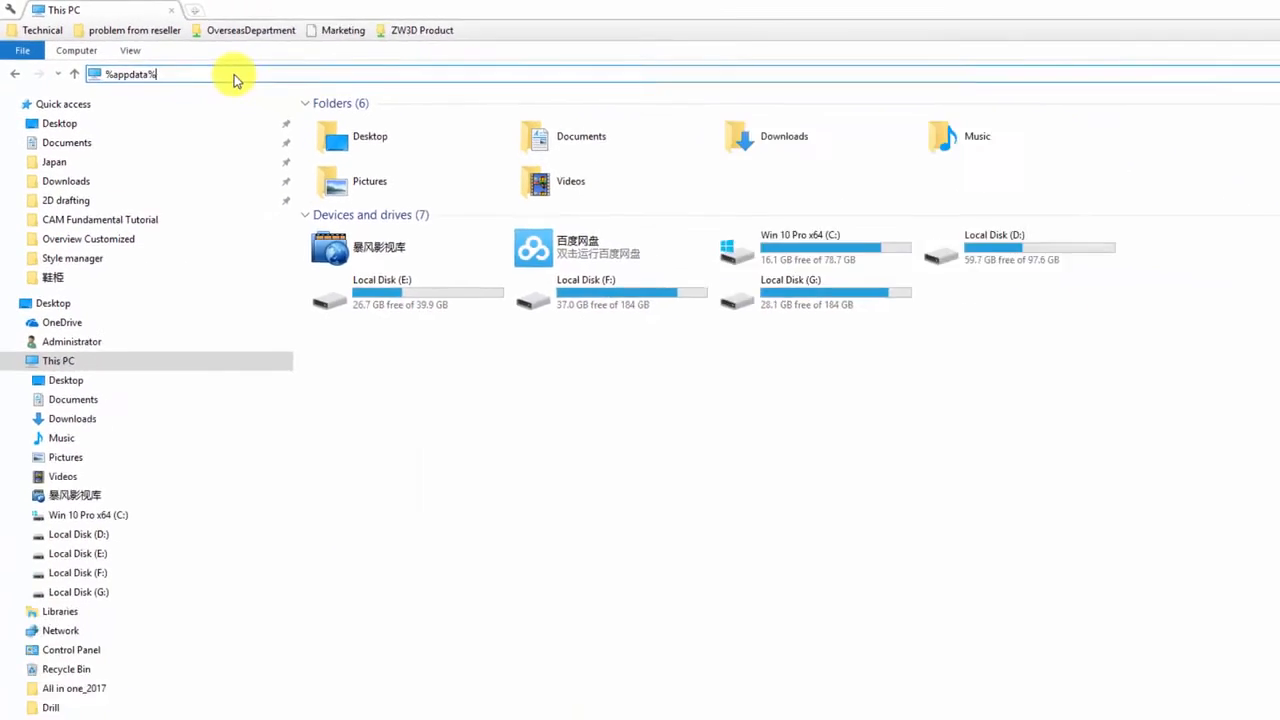
key("Return")
scroll(371, 586, "down", 5)
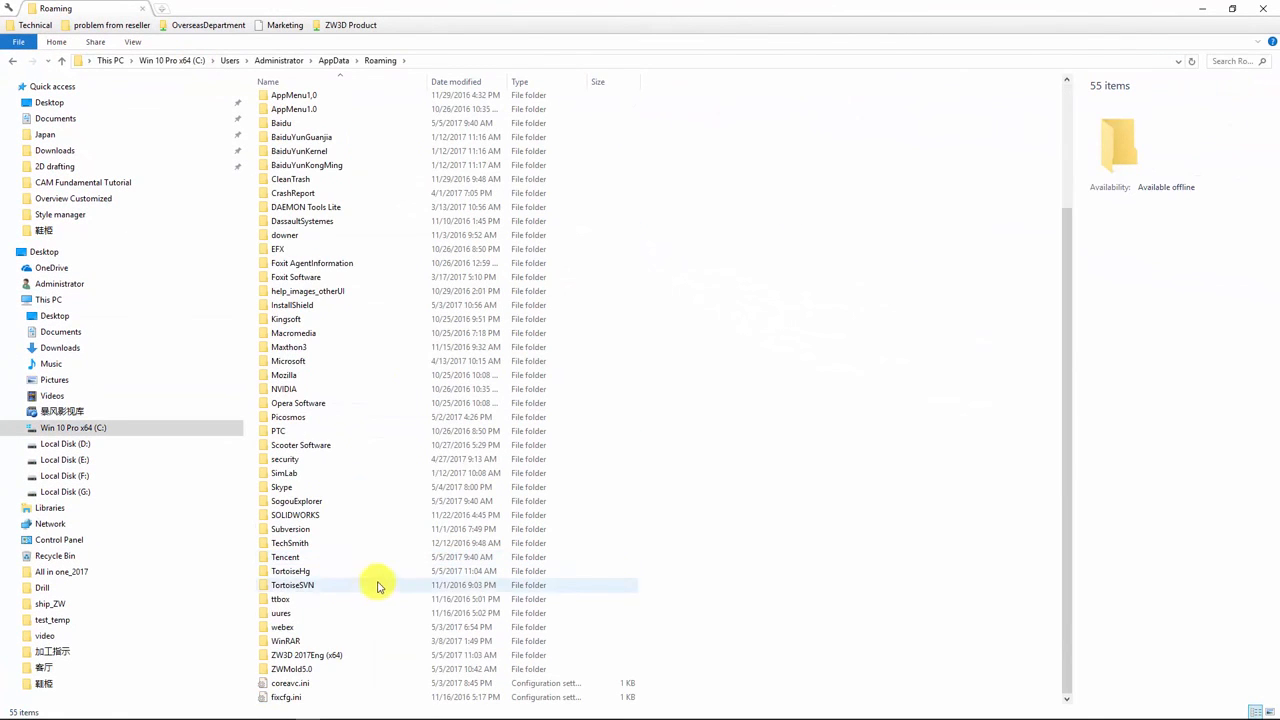
double_click(333, 657)
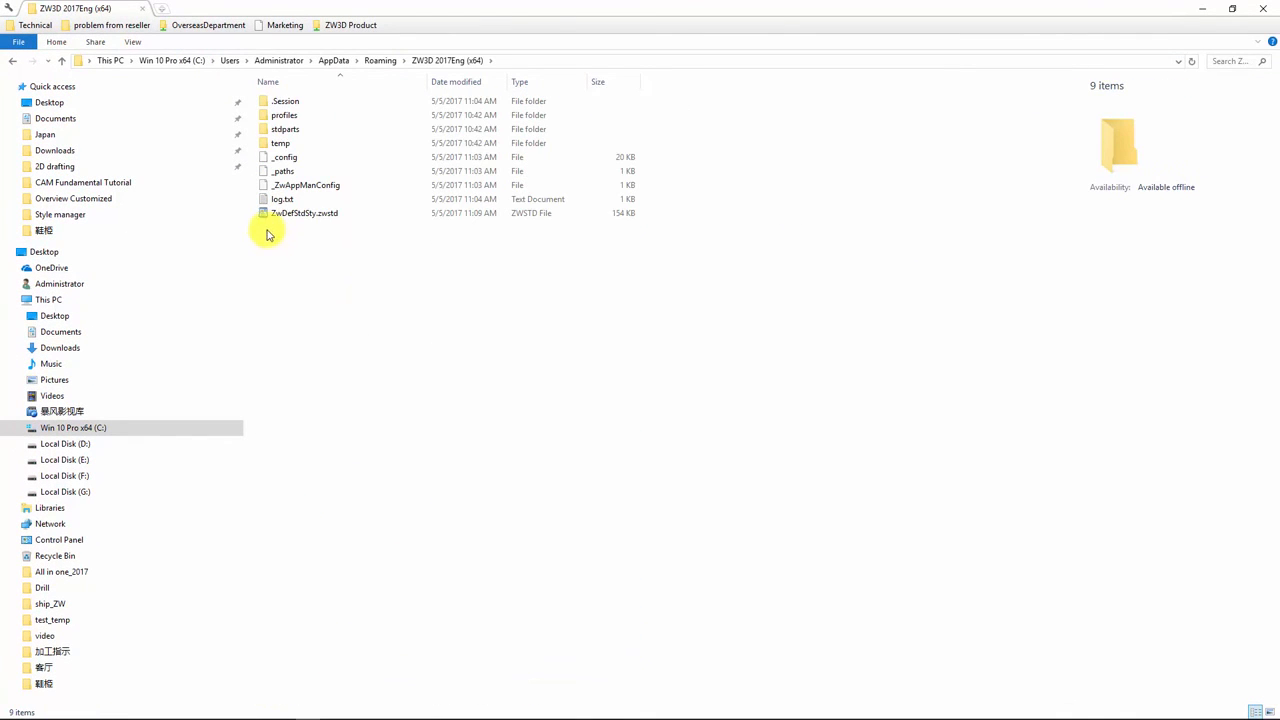